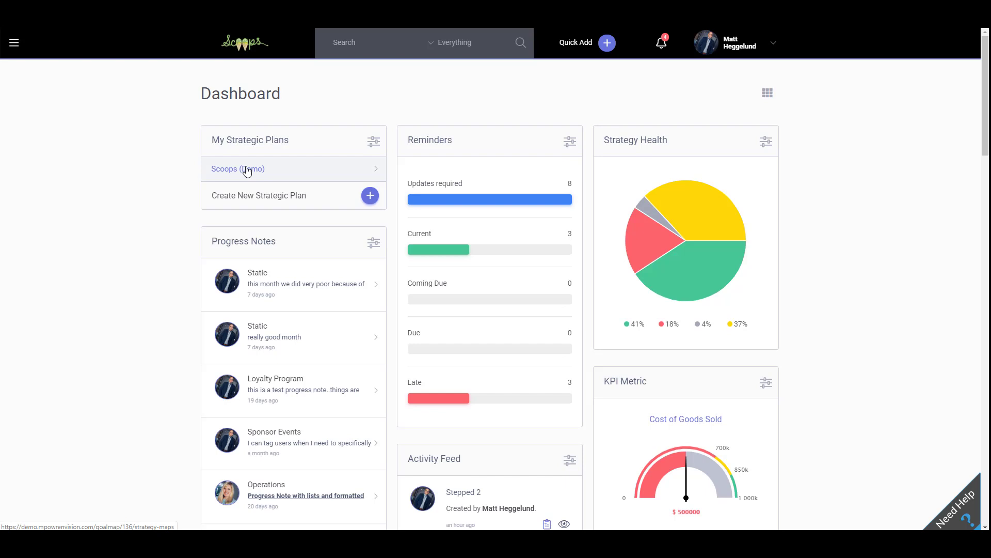
Open the Key Performance Indicator page of the Scoops (Demo) strategic plan.
{"action": "left_click", "coordinate": [247, 170]}
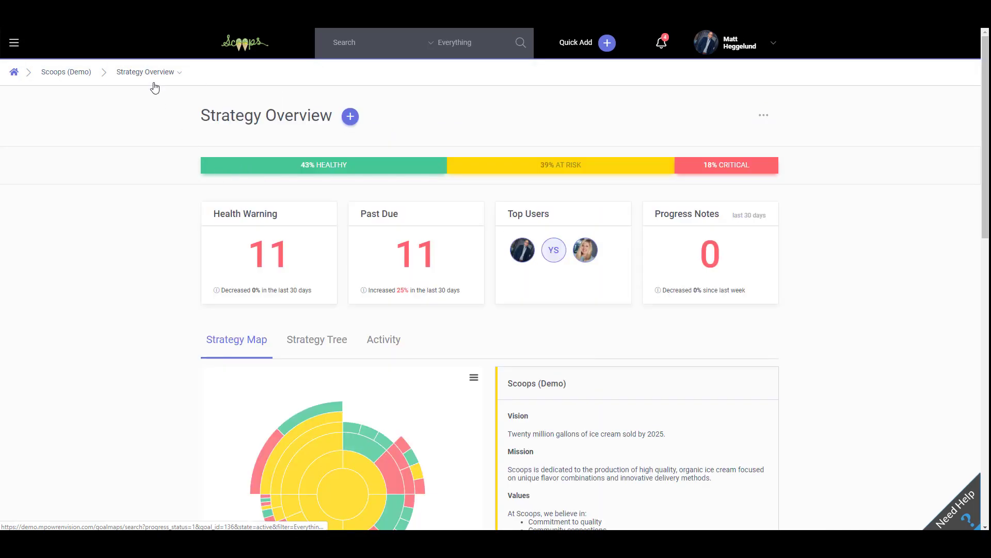
{"action": "left_click", "coordinate": [155, 85]}
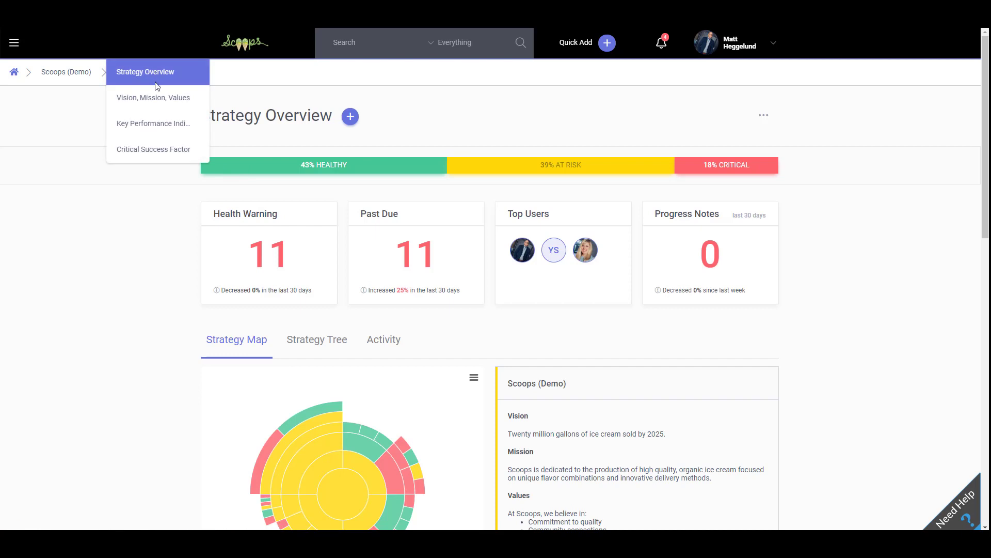
{"action": "left_click", "coordinate": [164, 127]}
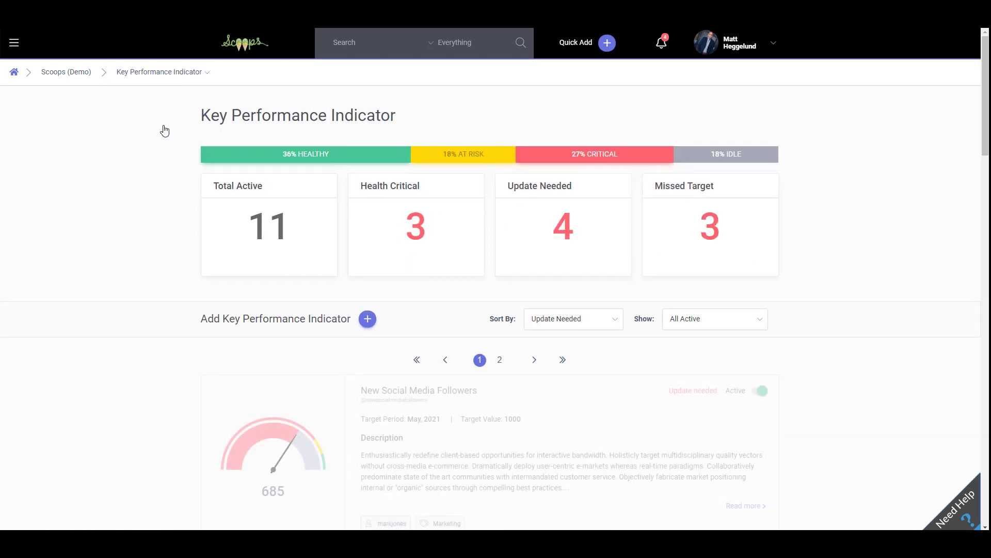
Start a new key performance indicator named Static and proceed to its type configuration.
{"action": "left_click", "coordinate": [367, 320]}
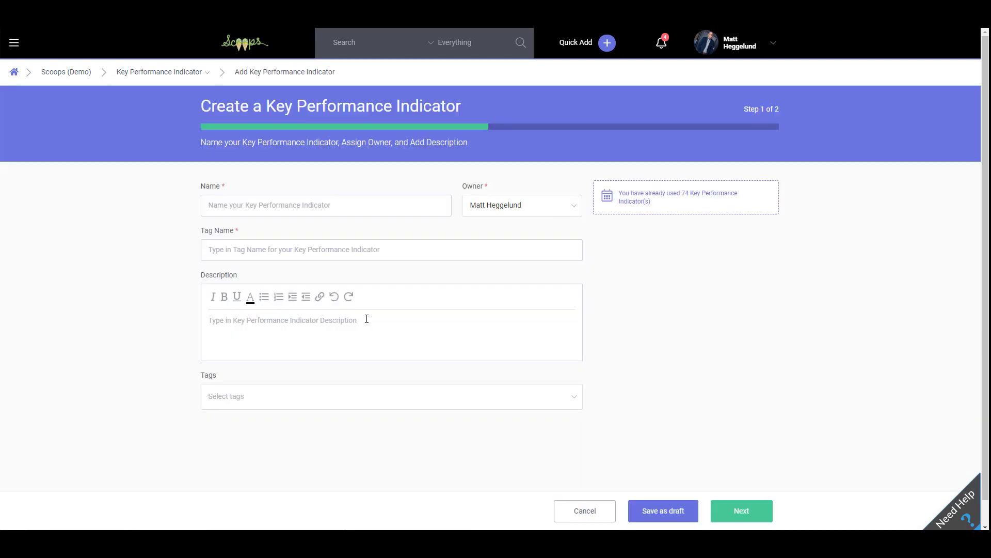
{"action": "left_click", "coordinate": [300, 208]}
{"action": "type", "text": "Stati"}
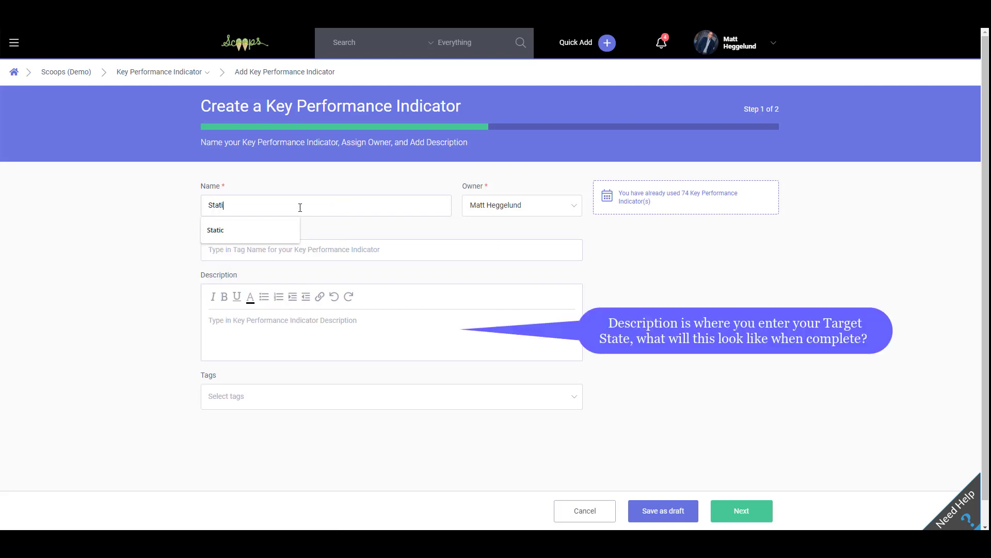
{"action": "type", "text": "c"}
{"action": "key", "text": "Tab"}
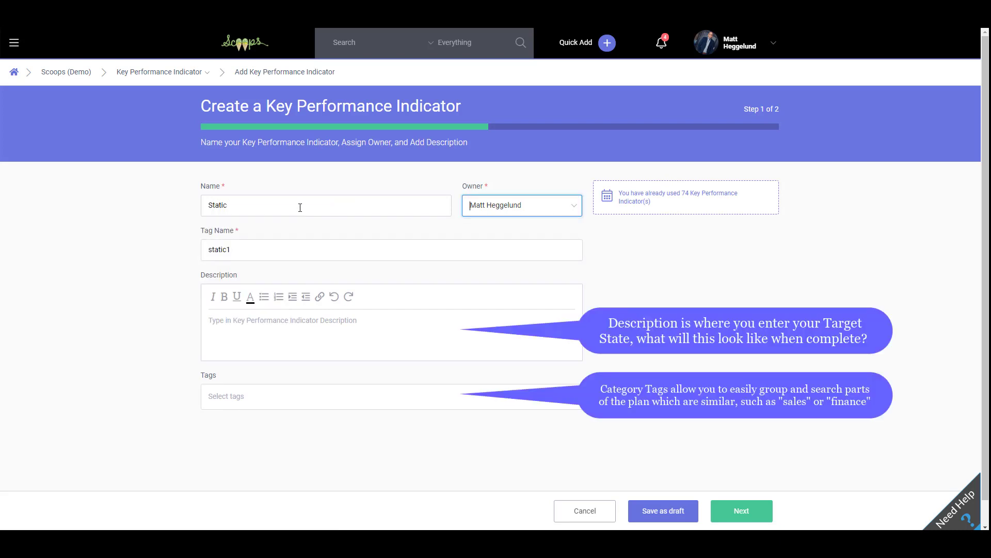
{"action": "left_click", "coordinate": [497, 213]}
{"action": "left_click", "coordinate": [135, 258]}
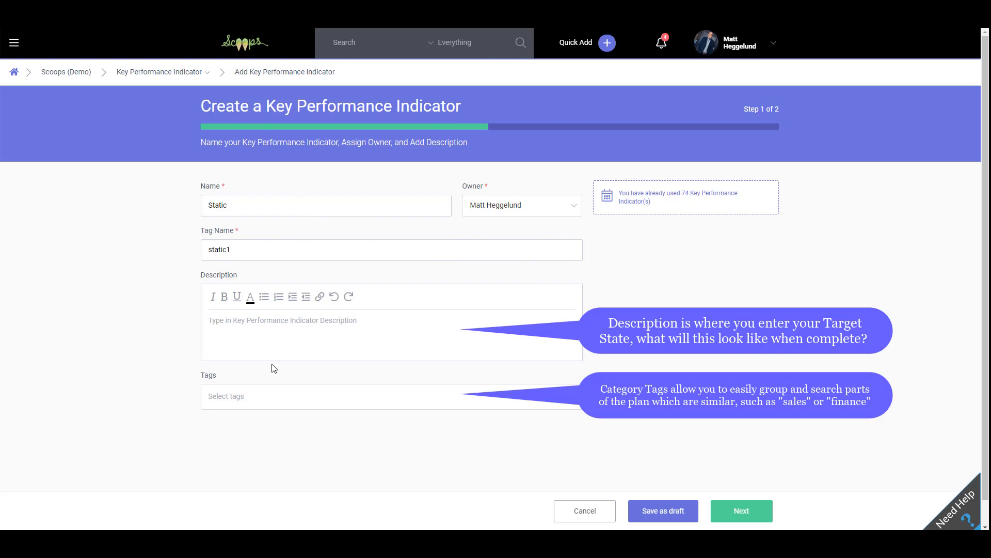
{"action": "left_click", "coordinate": [259, 322]}
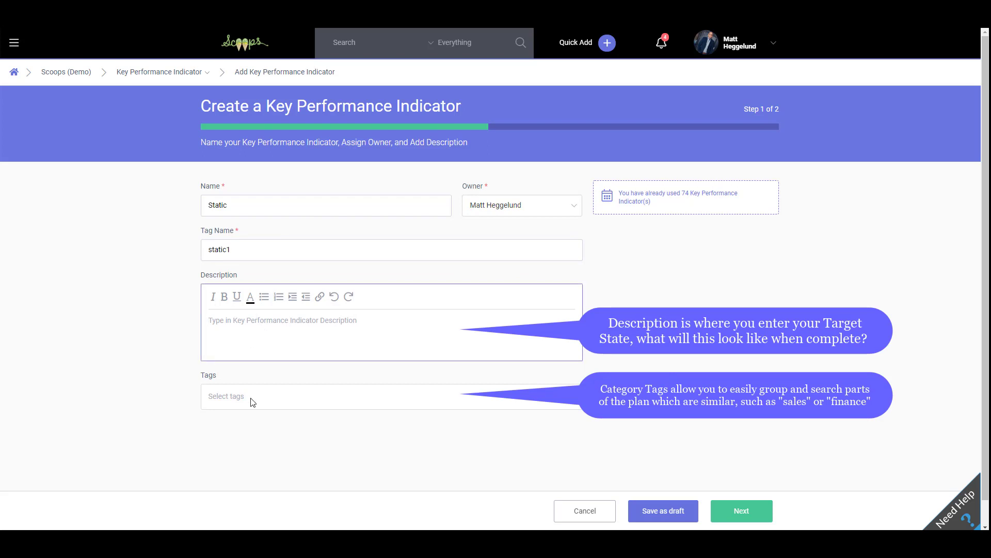
{"action": "left_click", "coordinate": [764, 507]}
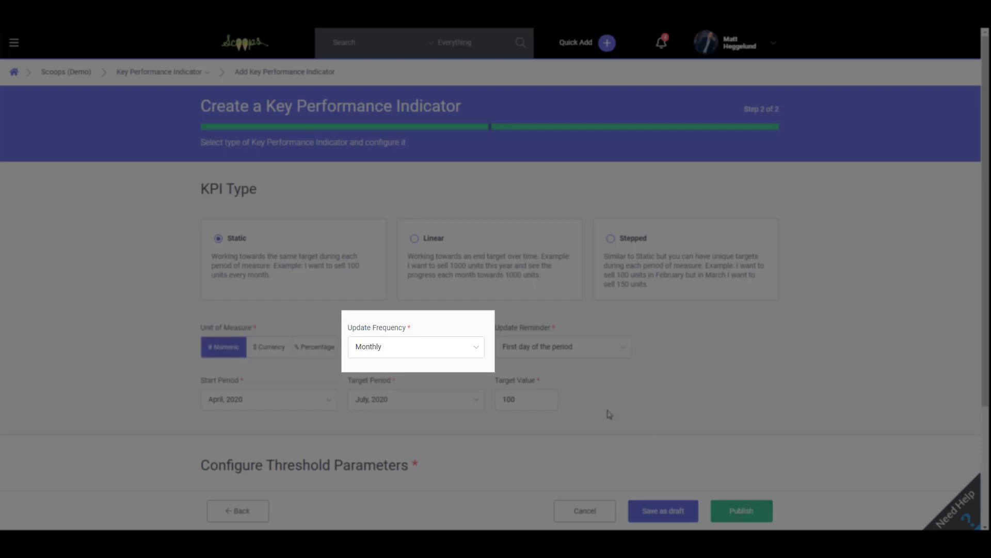
Set the Static KPI's update reminder to the last day of the period and its target period to December, 2020.
{"action": "left_click", "coordinate": [472, 354]}
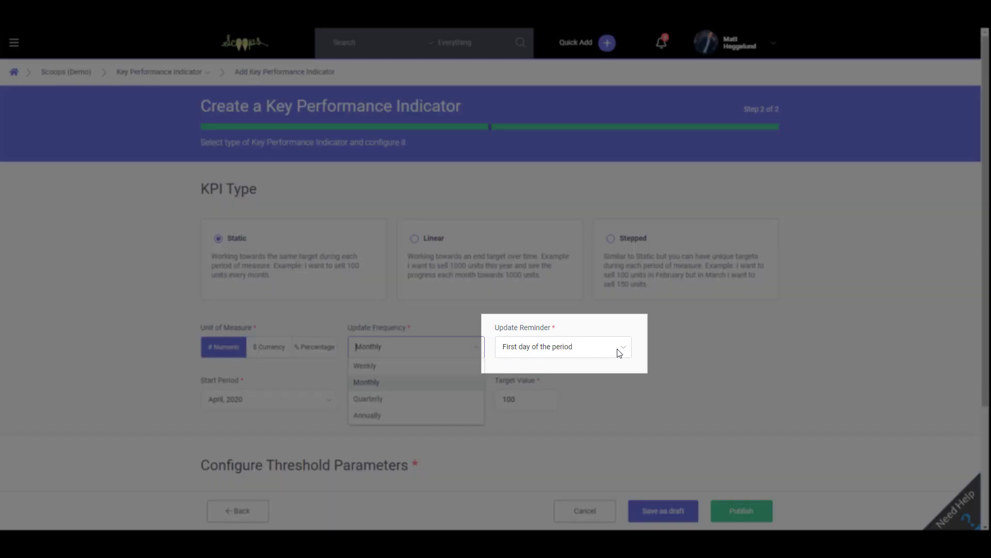
{"action": "left_click", "coordinate": [618, 349]}
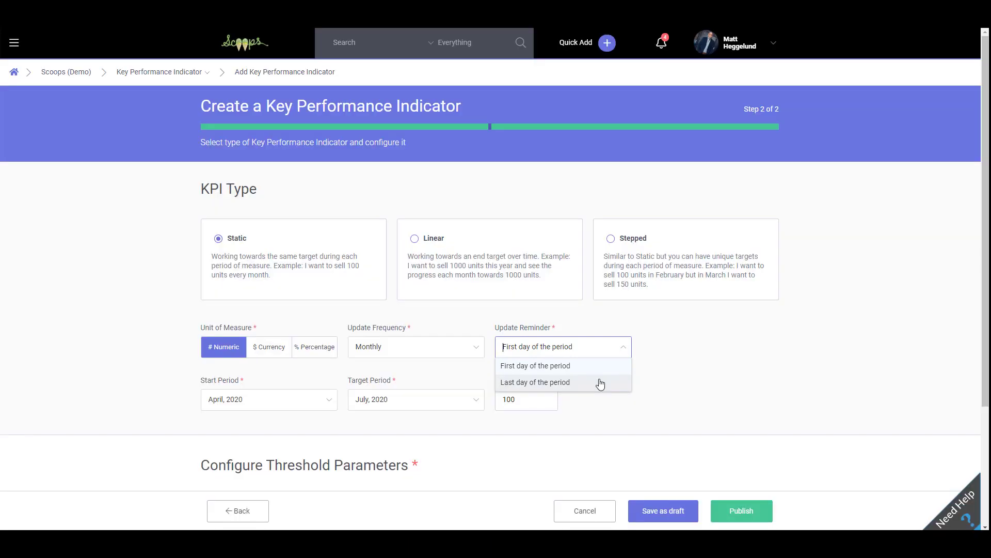
{"action": "left_click", "coordinate": [600, 383]}
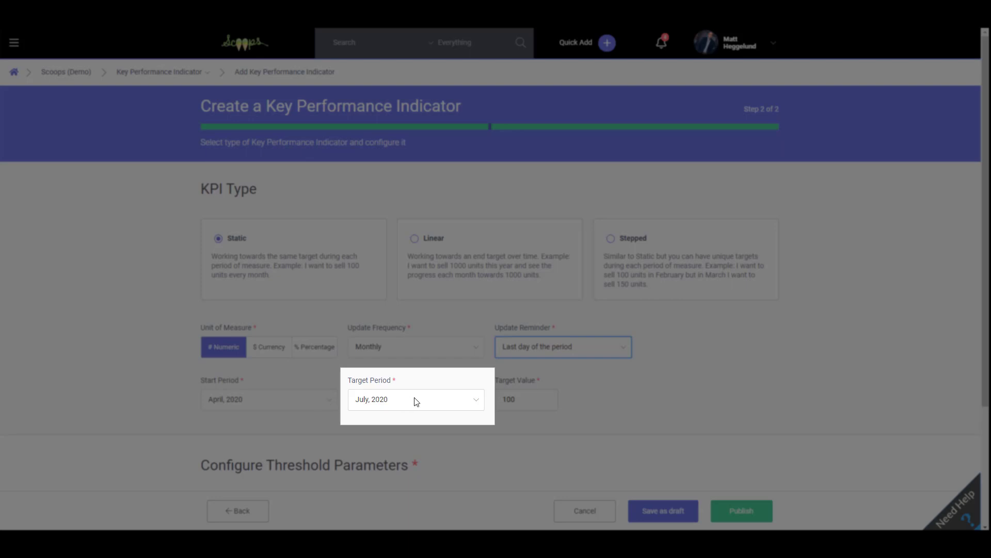
{"action": "left_click", "coordinate": [476, 404]}
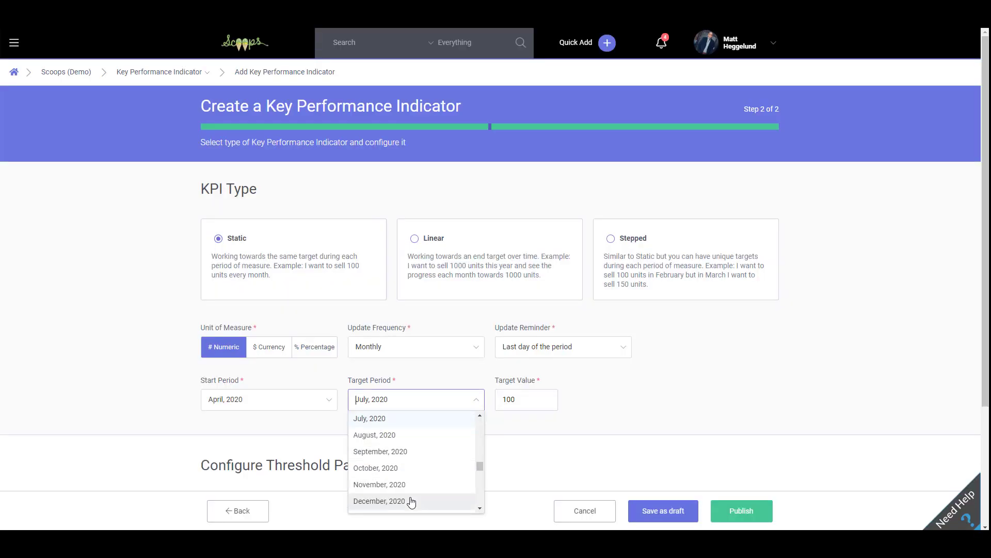
{"action": "left_click", "coordinate": [411, 502]}
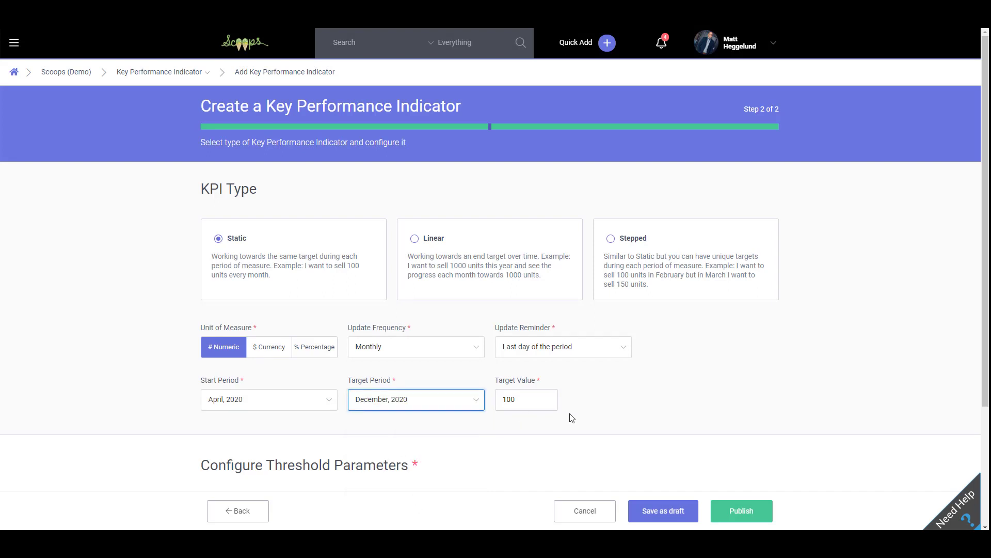
Preview the Descending and Between ranges of measure for the thresholds and return to Ascending.
{"action": "scroll", "coordinate": [572, 418], "scroll_direction": "down", "scroll_amount": 3}
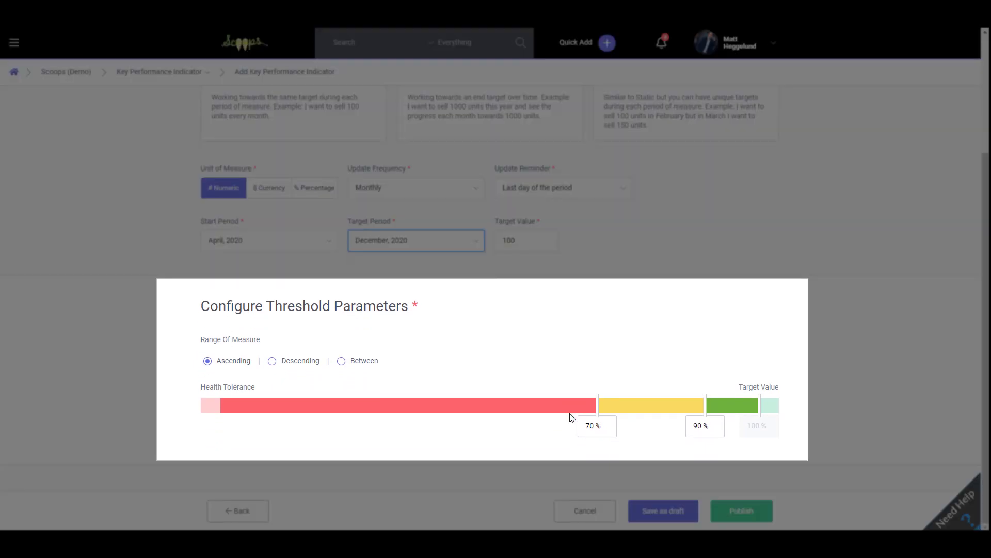
{"action": "left_click", "coordinate": [272, 361]}
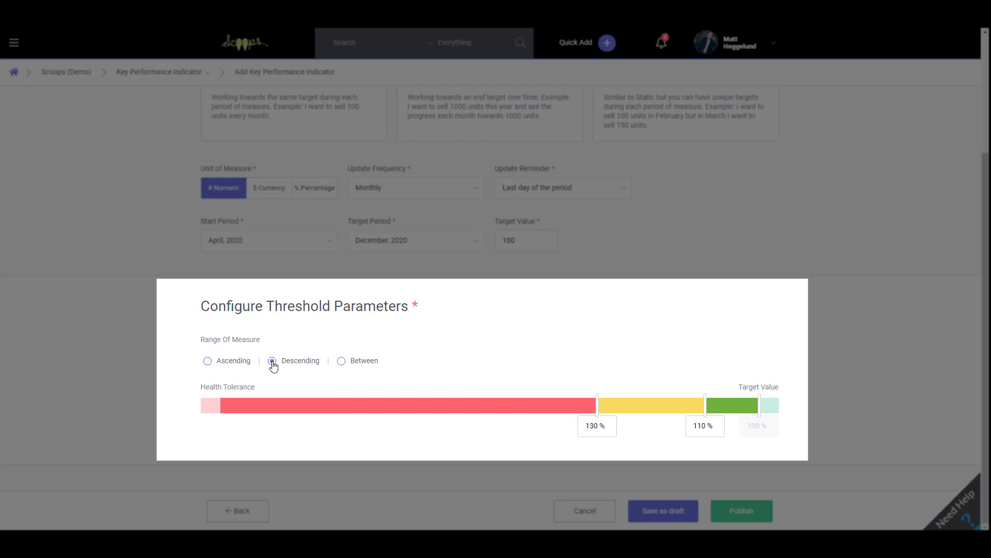
{"action": "left_click", "coordinate": [341, 361]}
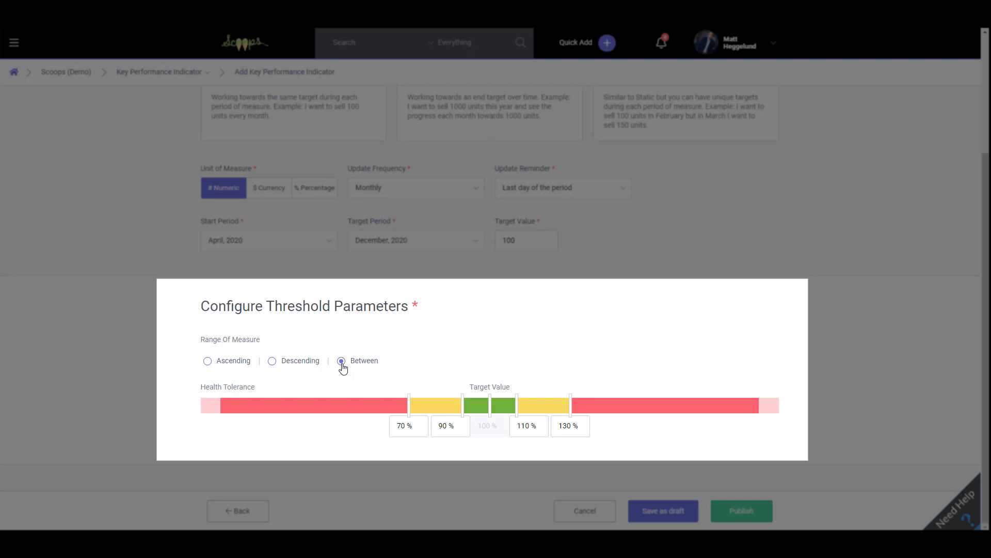
{"action": "left_click", "coordinate": [209, 361]}
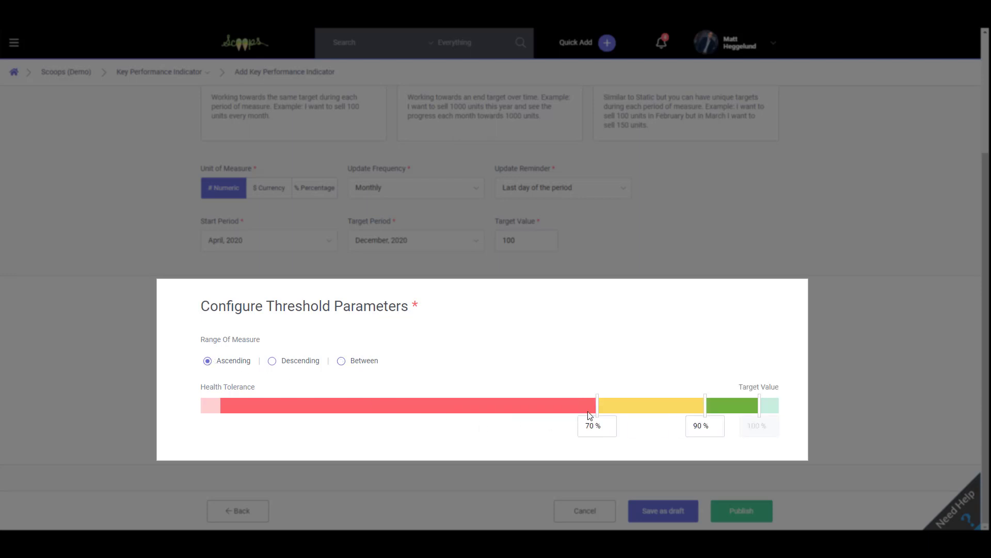
Set the health tolerance thresholds to 60 % and 80 % and publish the KPI.
{"action": "left_click_drag", "start_coordinate": [598, 404], "coordinate": [543, 407]}
{"action": "left_click_drag", "start_coordinate": [705, 406], "coordinate": [652, 409]}
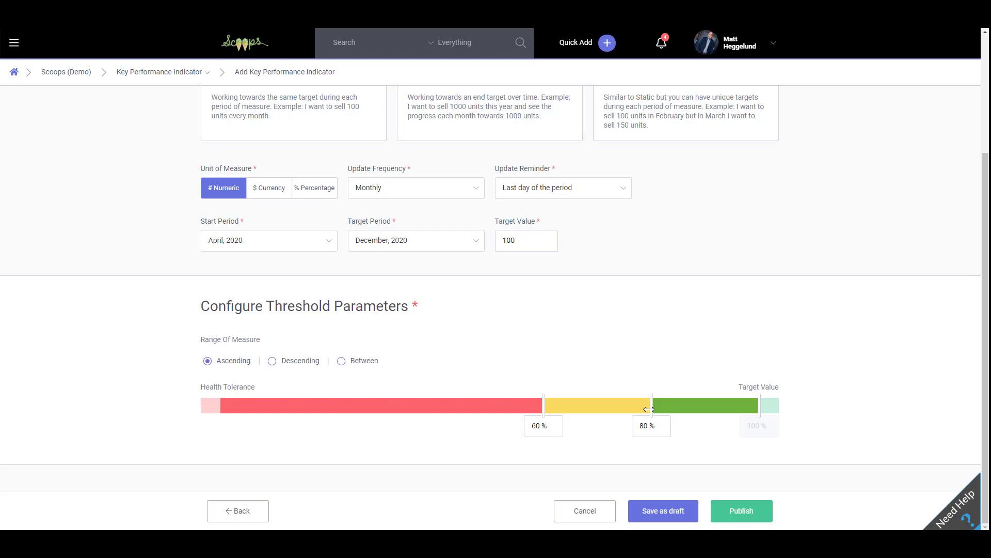
{"action": "left_click", "coordinate": [736, 507]}
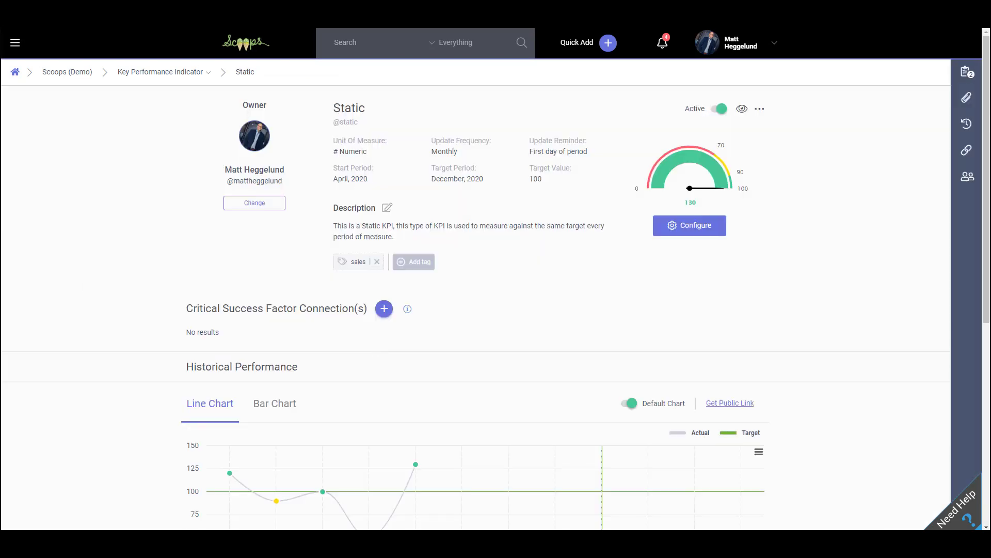
Show the Static KPI's historical performance as a bar chart and make it the default chart.
{"action": "scroll", "coordinate": [130, 177], "scroll_direction": "down", "scroll_amount": 5}
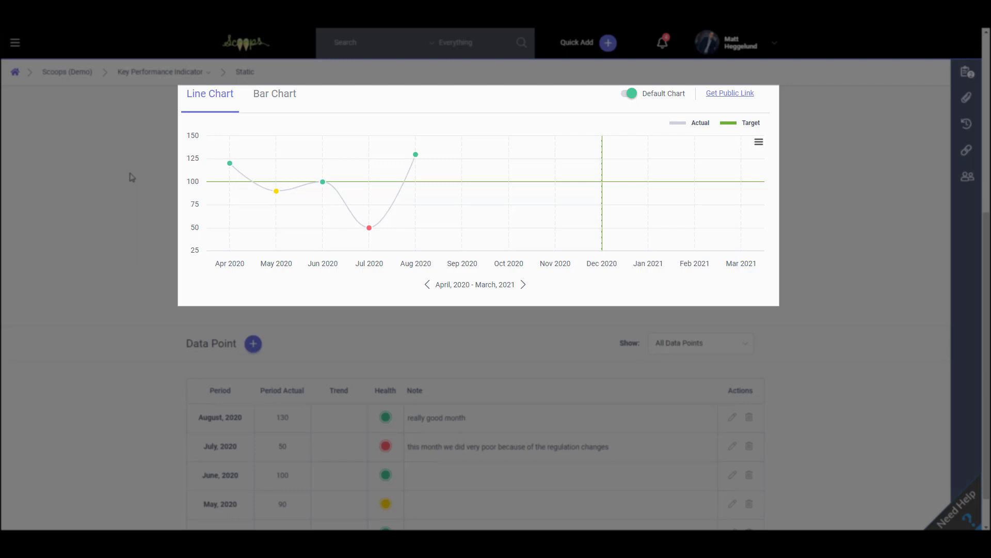
{"action": "mouse_move", "coordinate": [225, 171]}
{"action": "left_click", "coordinate": [270, 97]}
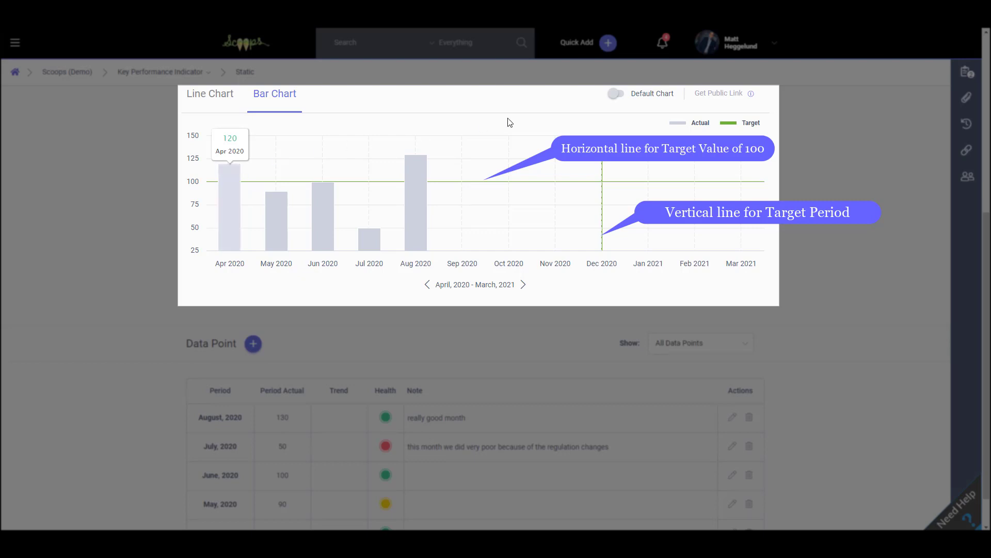
{"action": "left_click", "coordinate": [622, 98]}
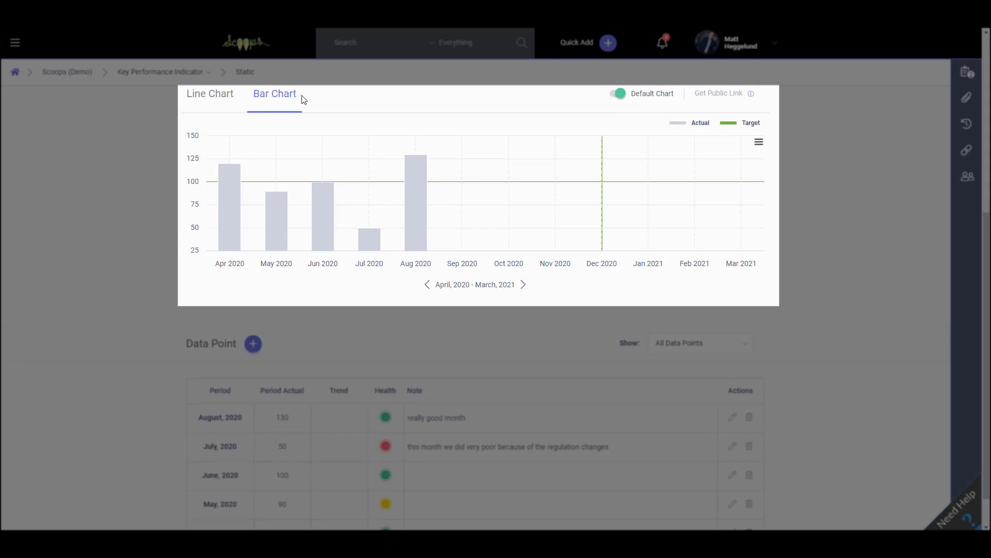
{"action": "scroll", "coordinate": [91, 167], "scroll_direction": "down", "scroll_amount": 1}
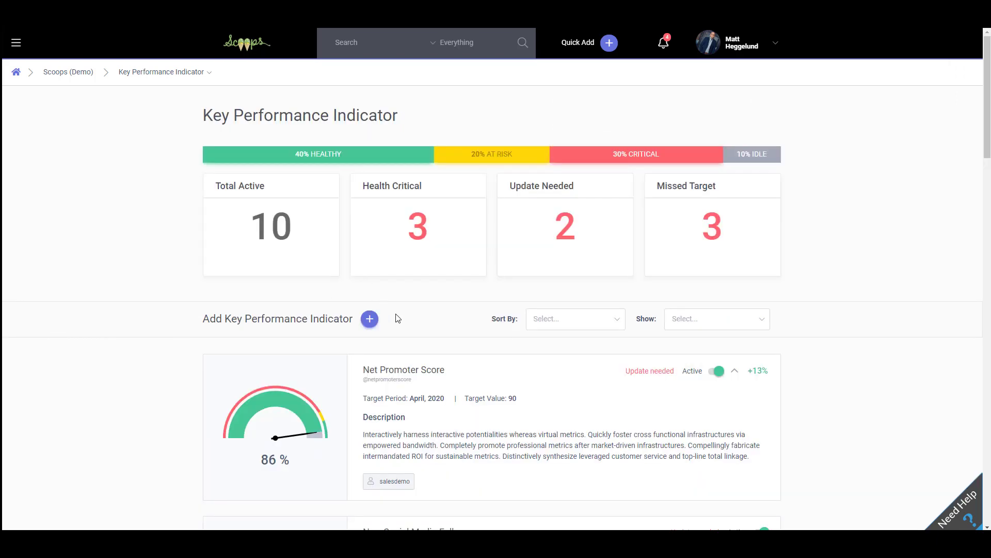
Start another key performance indicator named Linear and proceed to its type configuration.
{"action": "left_click", "coordinate": [369, 319]}
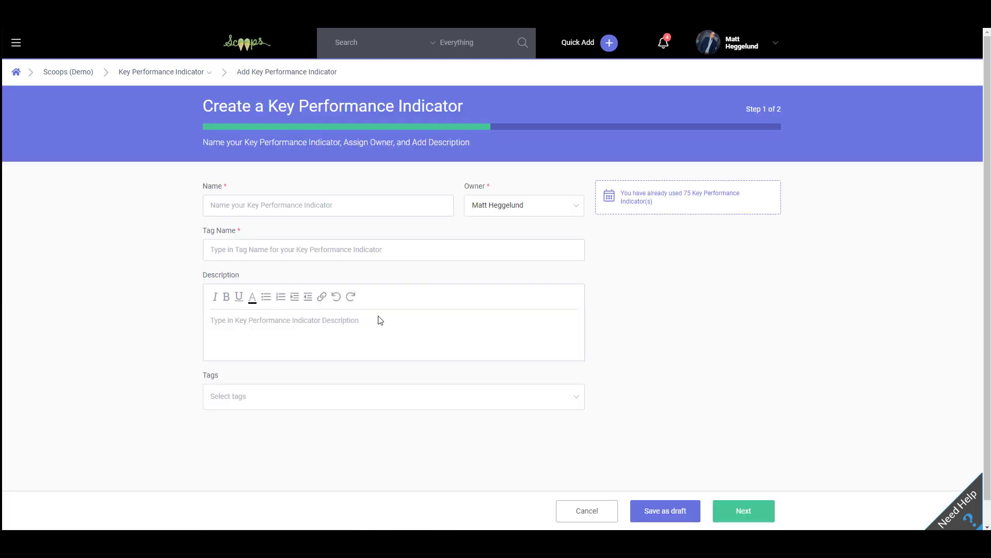
{"action": "left_click", "coordinate": [272, 197]}
{"action": "type", "text": "Line"}
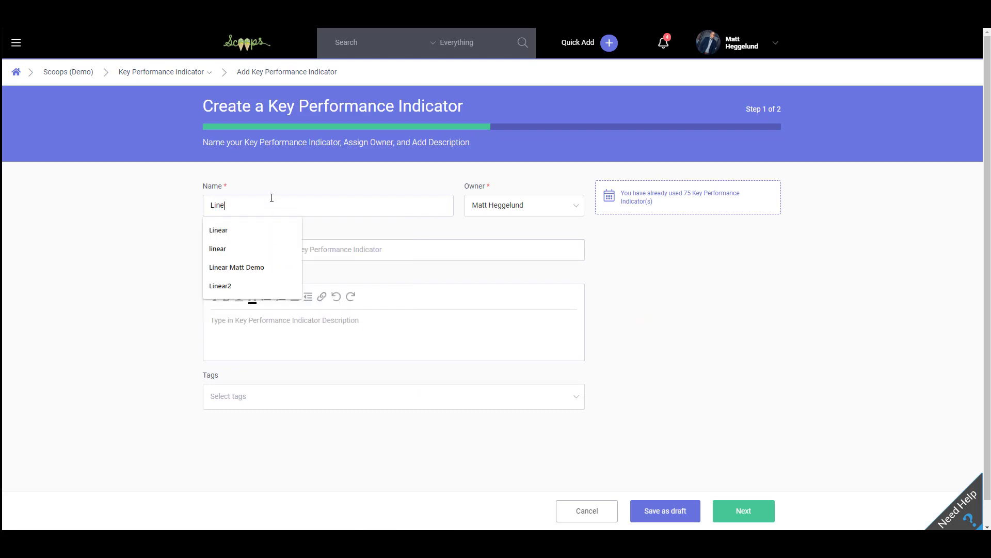
{"action": "type", "text": "ar"}
{"action": "key", "text": "Tab"}
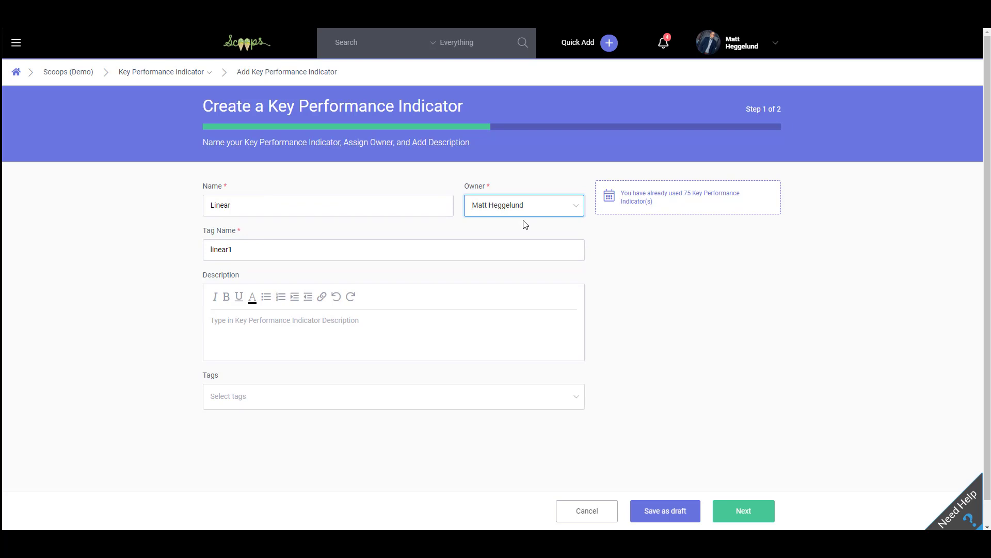
{"action": "left_click", "coordinate": [741, 510]}
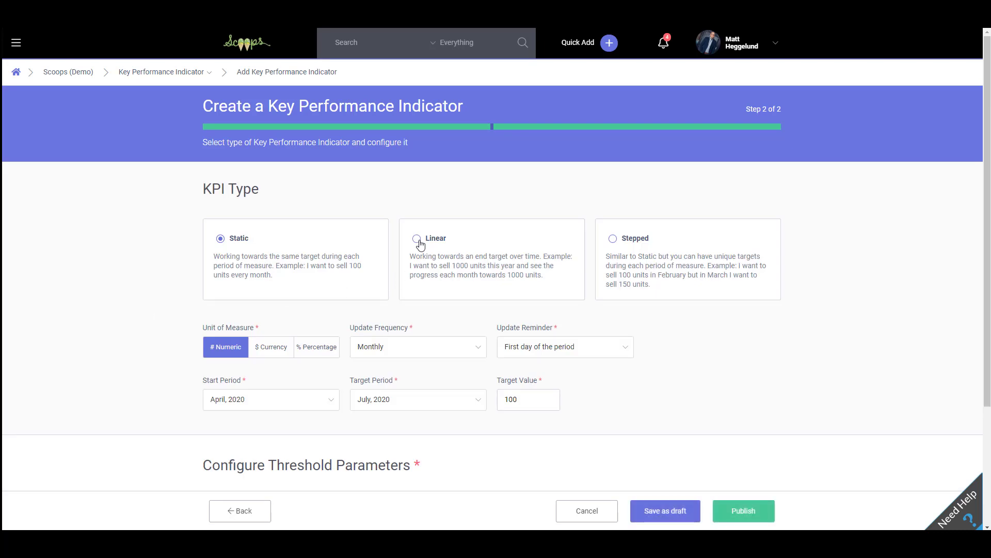
Choose the Linear KPI type with a Quarterly update frequency and a reminder on the last day of the period.
{"action": "left_click", "coordinate": [418, 239]}
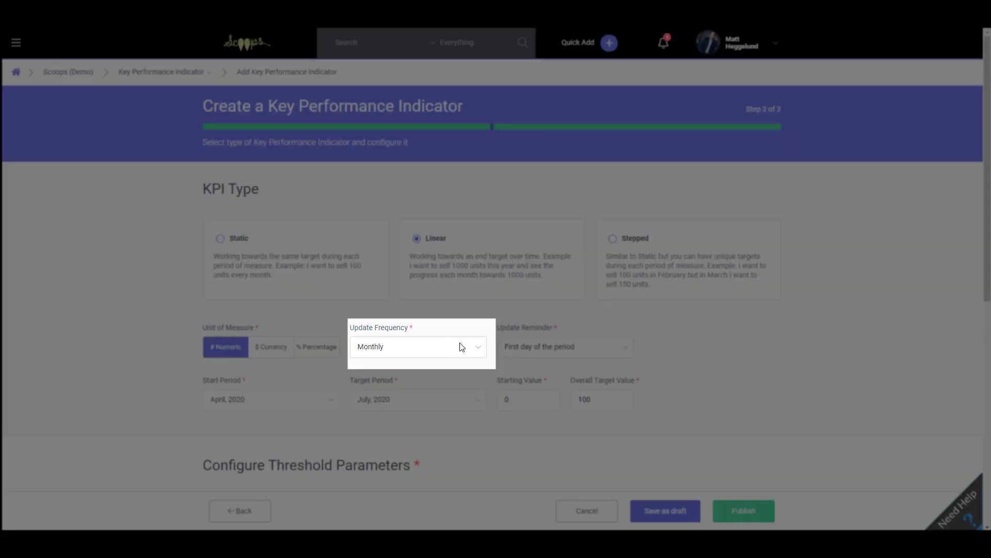
{"action": "left_click", "coordinate": [461, 347]}
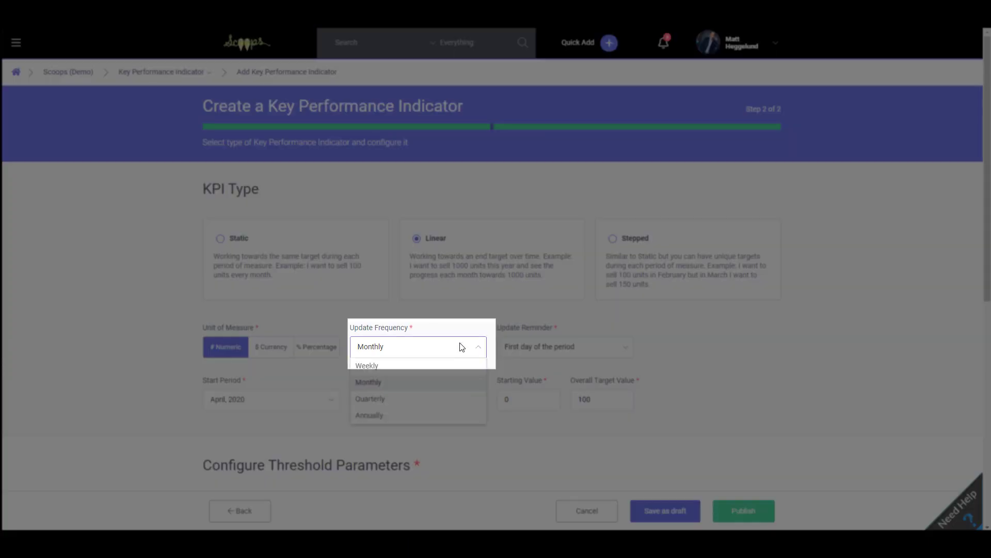
{"action": "left_click", "coordinate": [377, 403]}
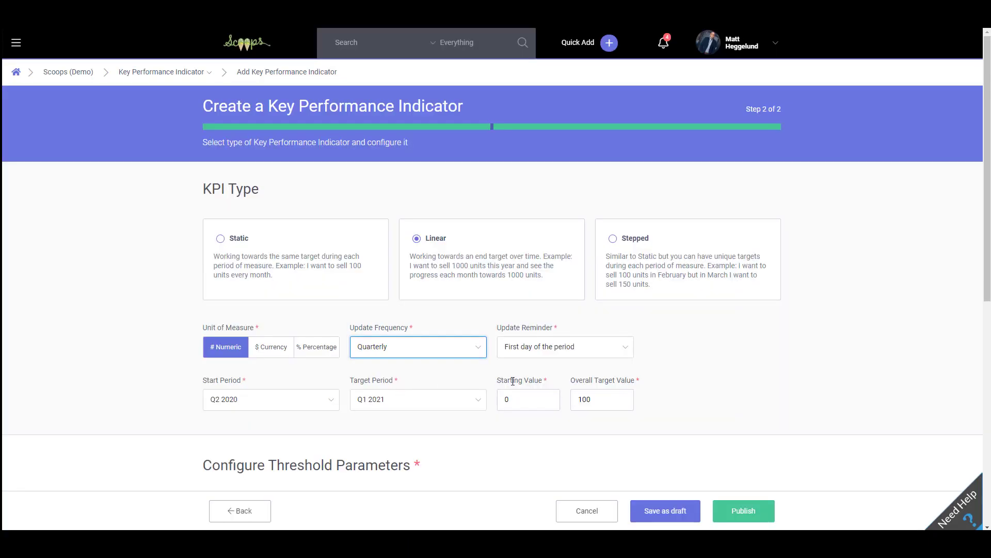
{"action": "left_click", "coordinate": [627, 352]}
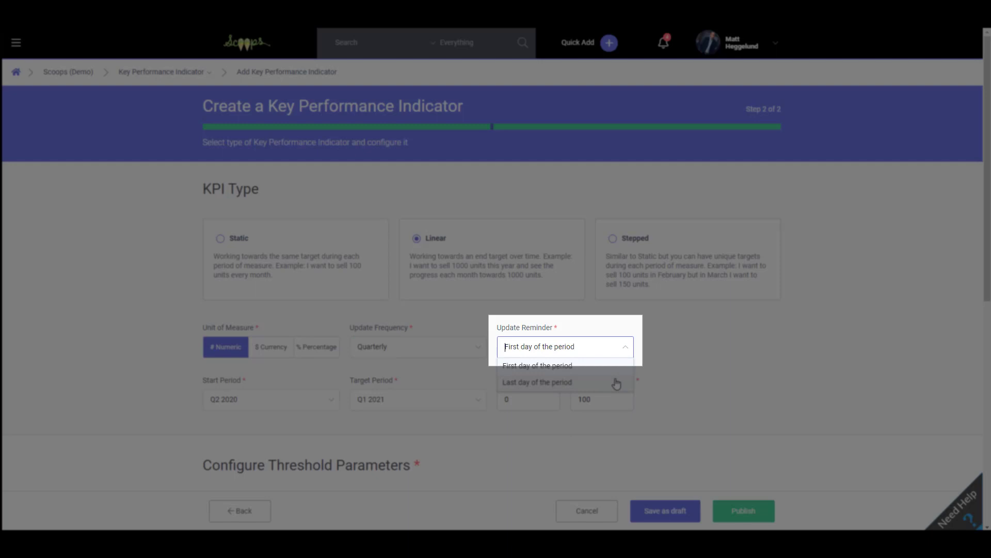
{"action": "left_click", "coordinate": [616, 383]}
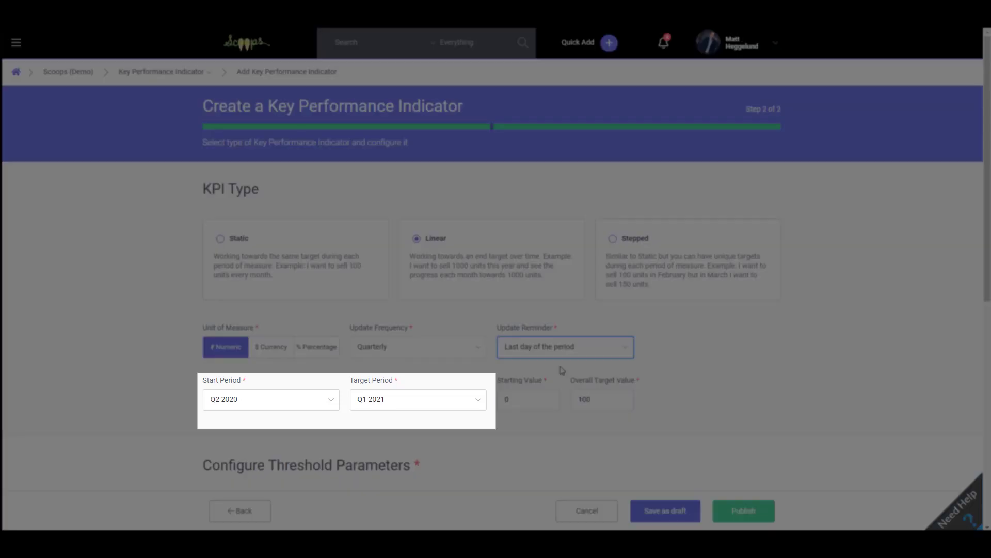
Set the Linear KPI's start period to Q1 2020.
{"action": "left_click", "coordinate": [326, 400]}
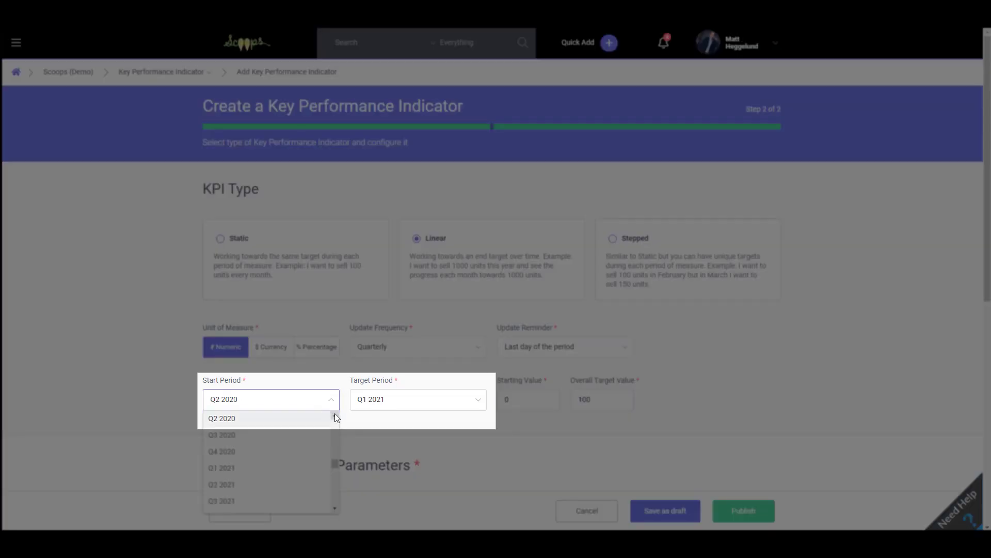
{"action": "left_click", "coordinate": [335, 416]}
{"action": "left_click", "coordinate": [295, 420]}
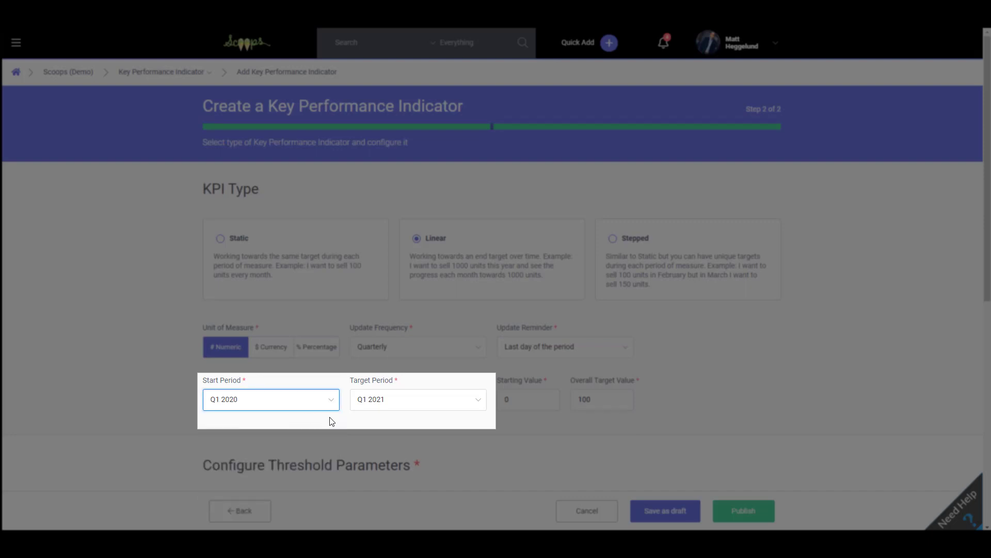
Set the Linear KPI's target period to Q4 2020 and its overall target value to 1000.
{"action": "left_click", "coordinate": [481, 407]}
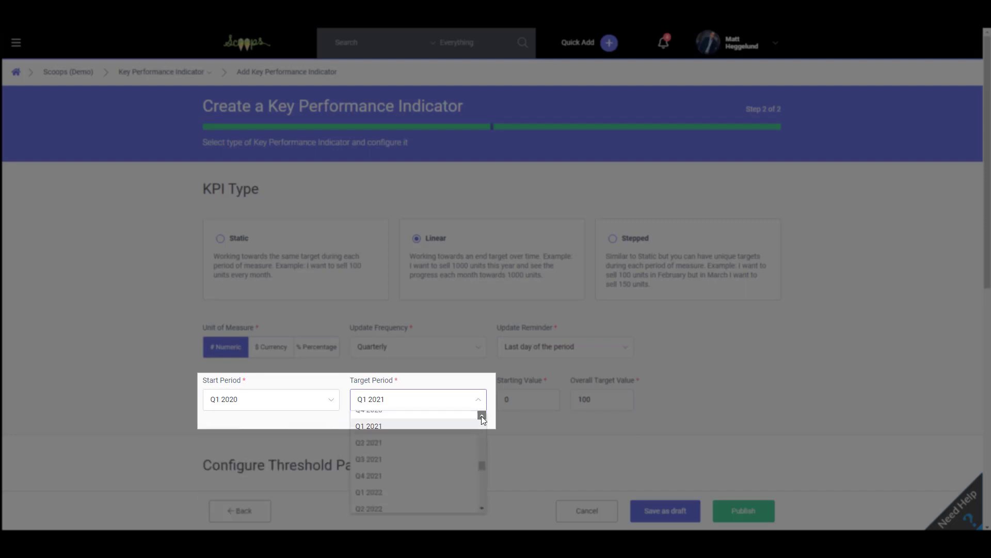
{"action": "left_click", "coordinate": [481, 414]}
{"action": "left_click", "coordinate": [417, 423]}
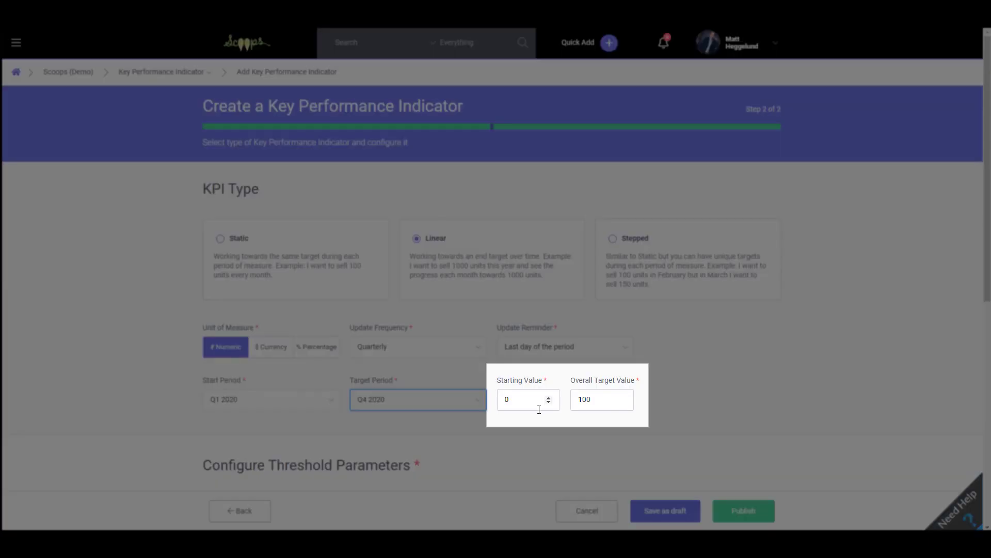
{"action": "left_click", "coordinate": [606, 401]}
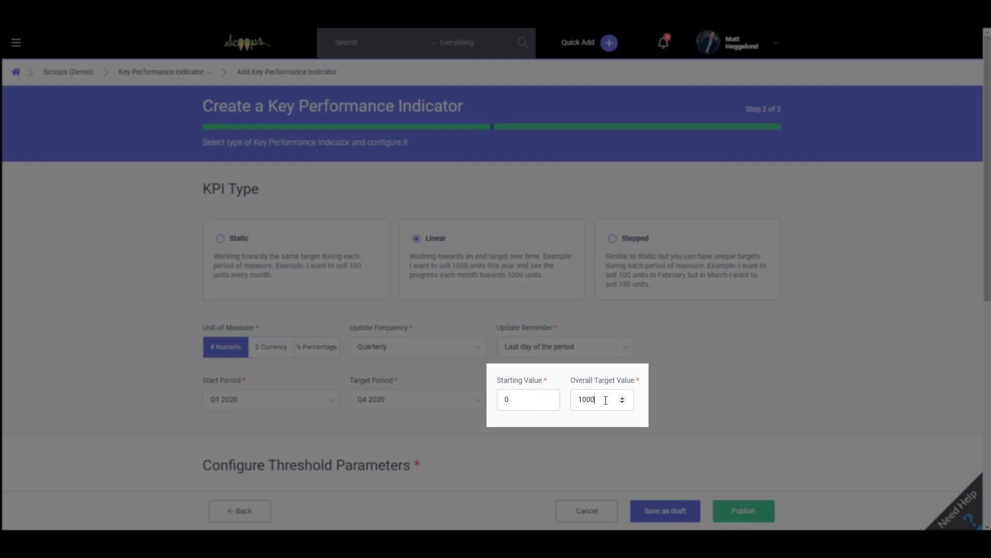
Try a period target of 300 for Q3 2020 in the Linear KPI's period targets.
{"action": "scroll", "coordinate": [387, 343], "scroll_direction": "down", "scroll_amount": 3}
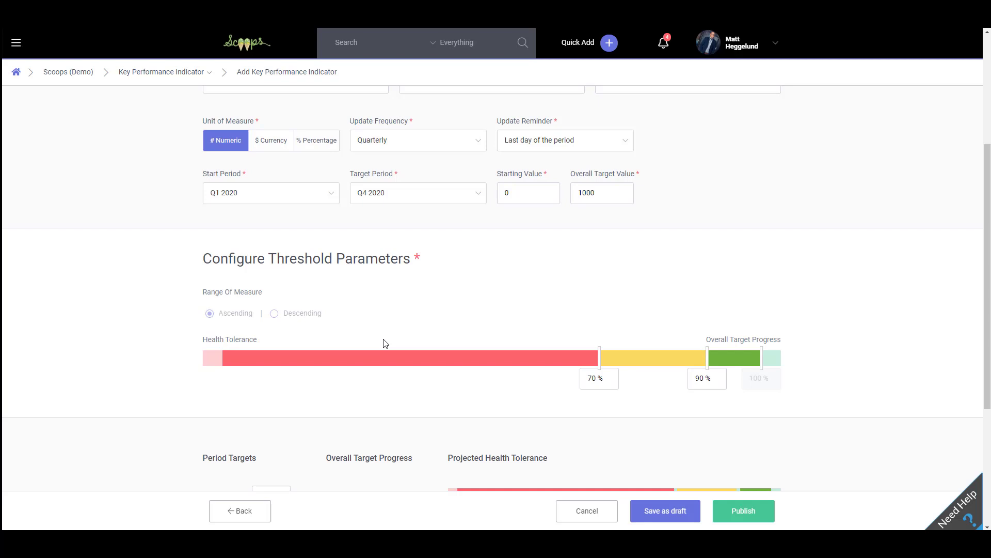
{"action": "scroll", "coordinate": [384, 343], "scroll_direction": "down", "scroll_amount": 3}
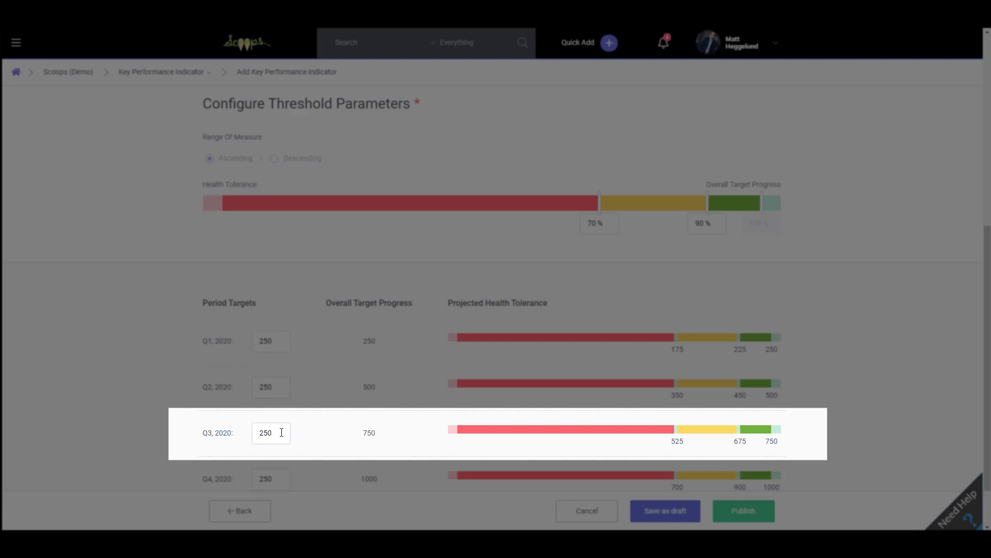
{"action": "left_click_drag", "start_coordinate": [281, 432], "coordinate": [254, 432]}
{"action": "type", "text": "300"}
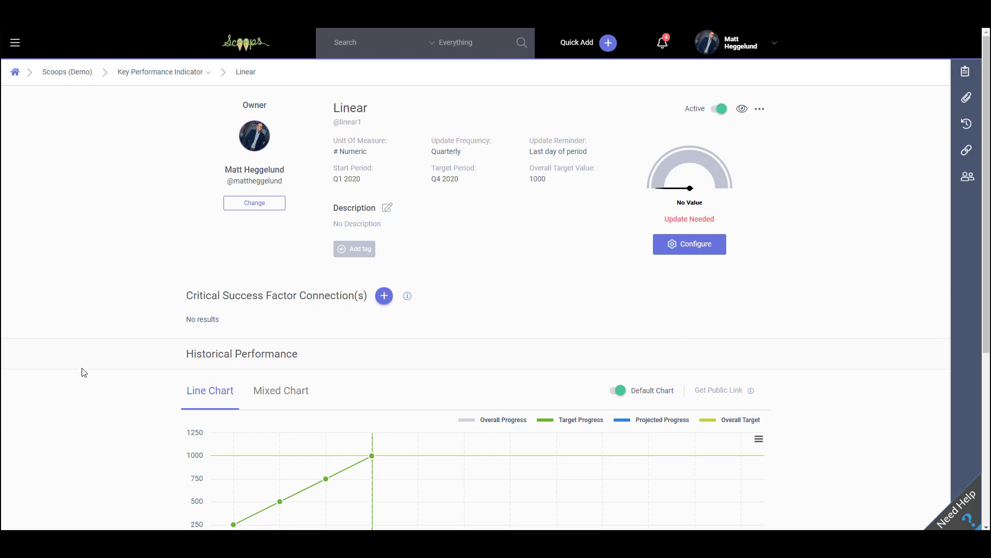
Add a Q1 2020 data point to the Linear KPI with a period actual of 300 and the note "good month".
{"action": "scroll", "coordinate": [84, 373], "scroll_direction": "down", "scroll_amount": 5}
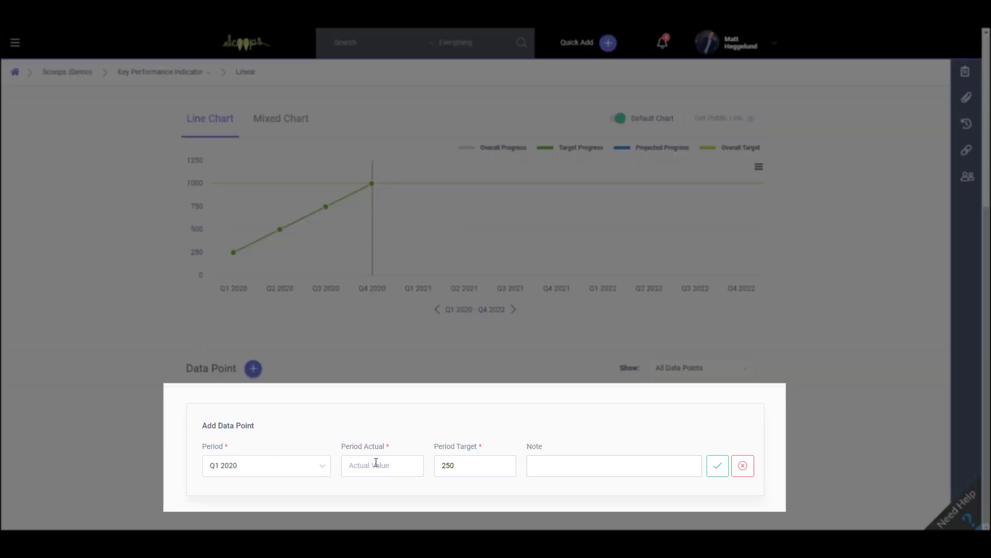
{"action": "left_click", "coordinate": [376, 462]}
{"action": "type", "text": "300"}
{"action": "left_click", "coordinate": [553, 466]}
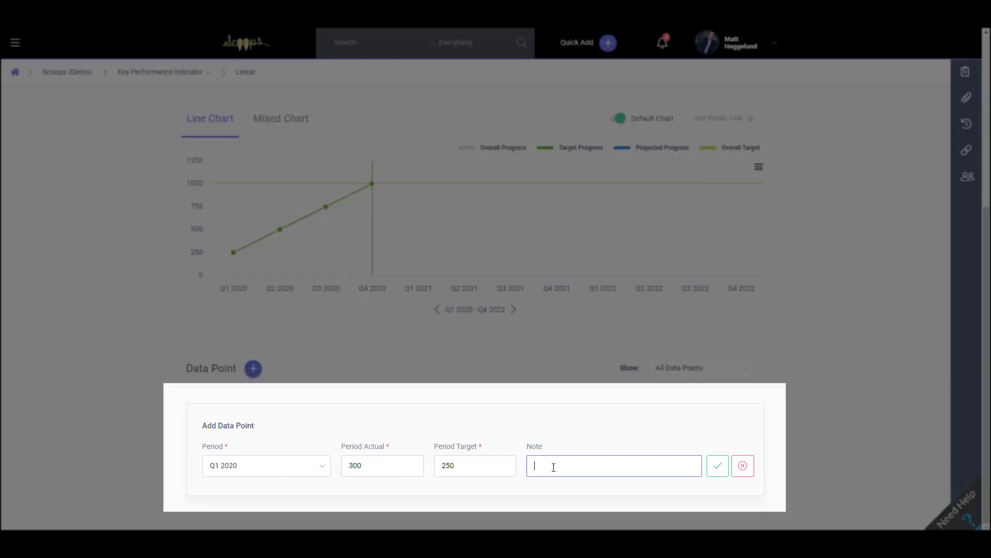
{"action": "type", "text": "good month"}
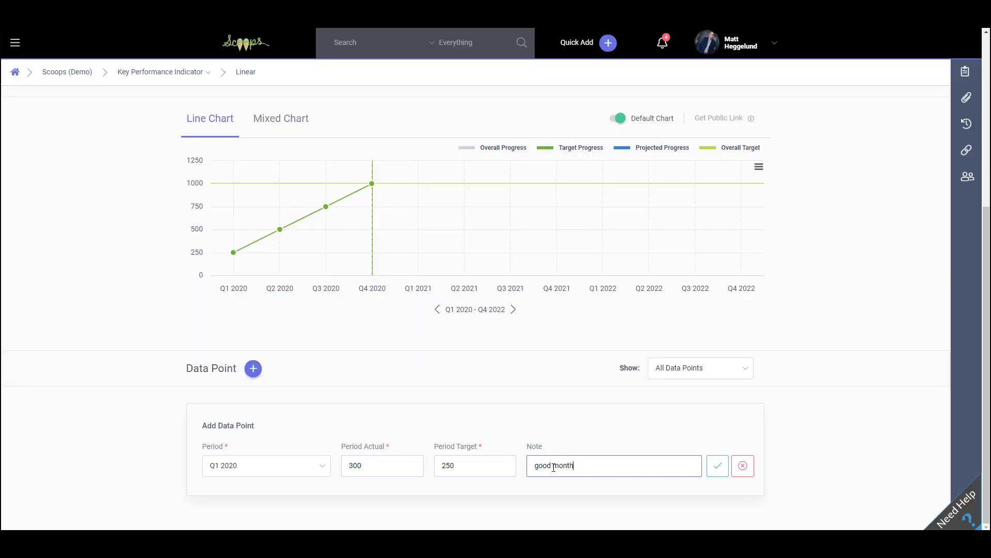
{"action": "left_click", "coordinate": [718, 464]}
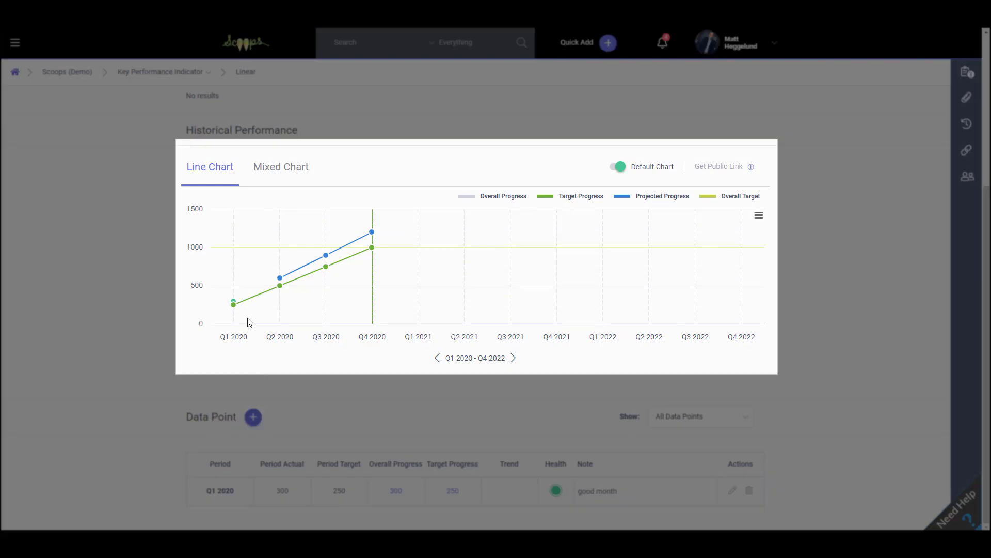
Inspect the Linear KPI's line chart, hiding and restoring the Projected Progress and Target Progress lines in turn.
{"action": "mouse_move", "coordinate": [233, 301]}
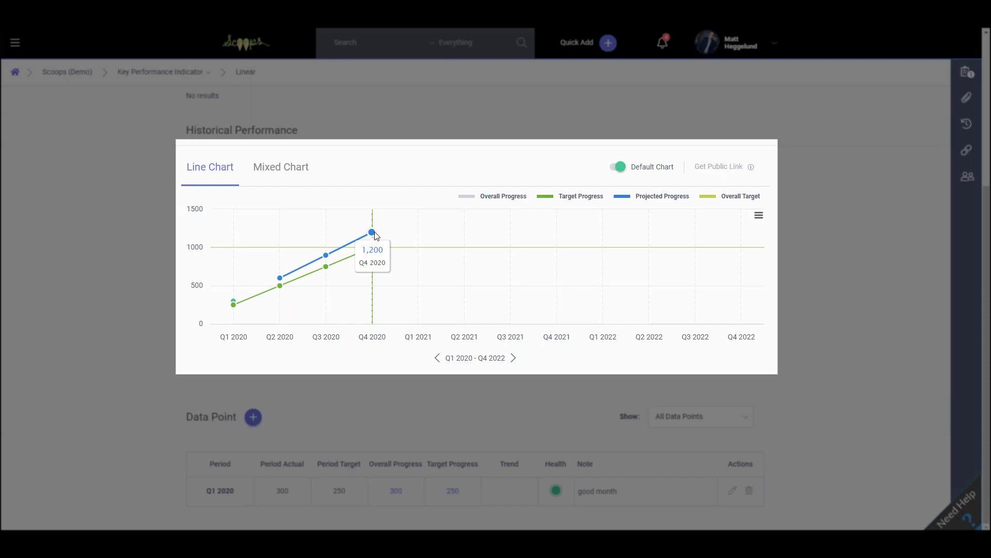
{"action": "left_click", "coordinate": [628, 198]}
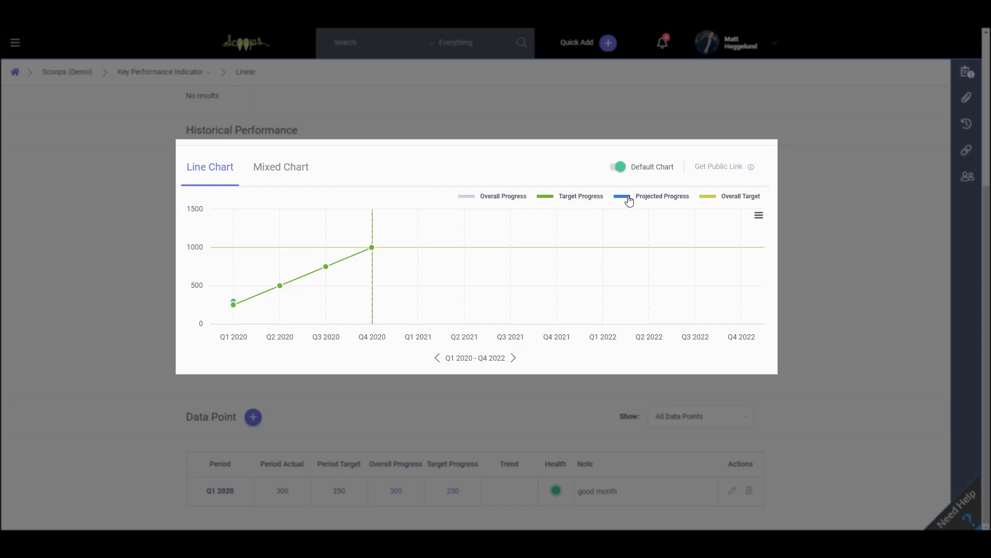
{"action": "left_click", "coordinate": [628, 199]}
{"action": "left_click", "coordinate": [585, 201]}
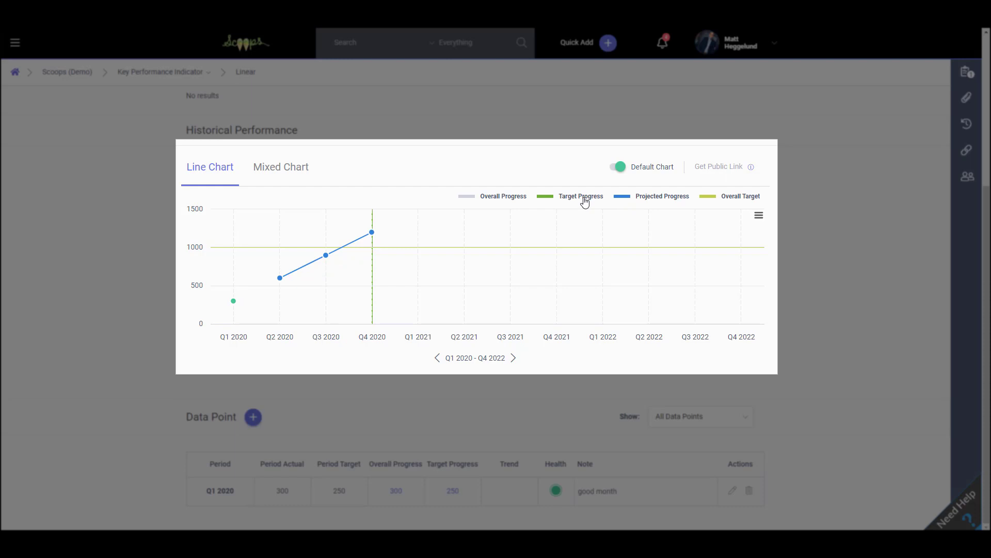
{"action": "left_click", "coordinate": [584, 200]}
View the Linear KPI's historical performance as a mixed chart and try out its default chart setting.
{"action": "left_click", "coordinate": [282, 170]}
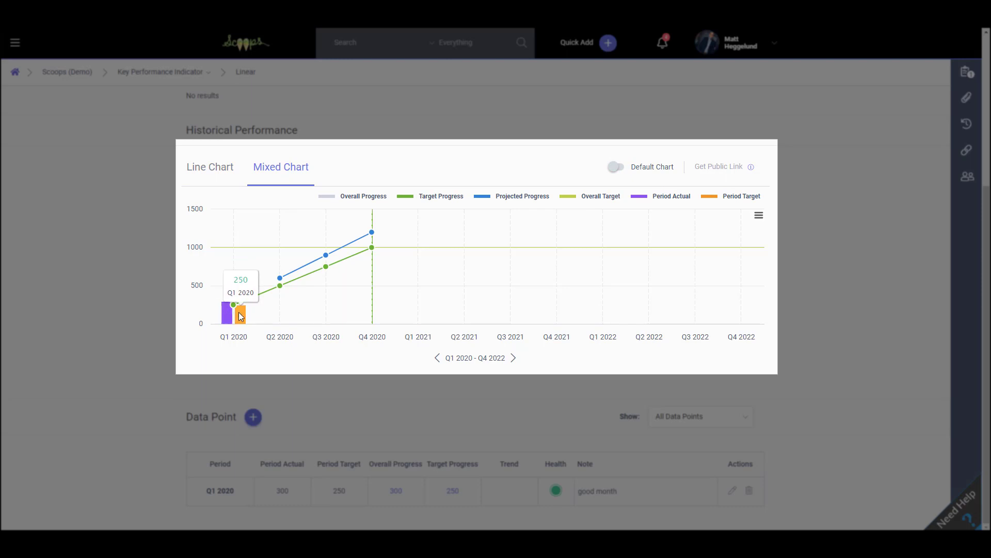
{"action": "left_click", "coordinate": [617, 168]}
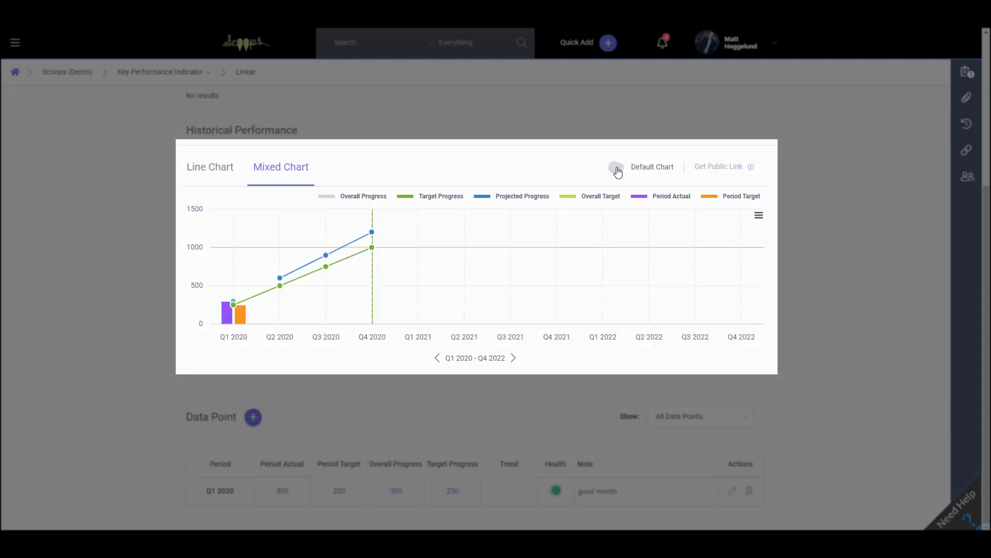
{"action": "left_click", "coordinate": [617, 169]}
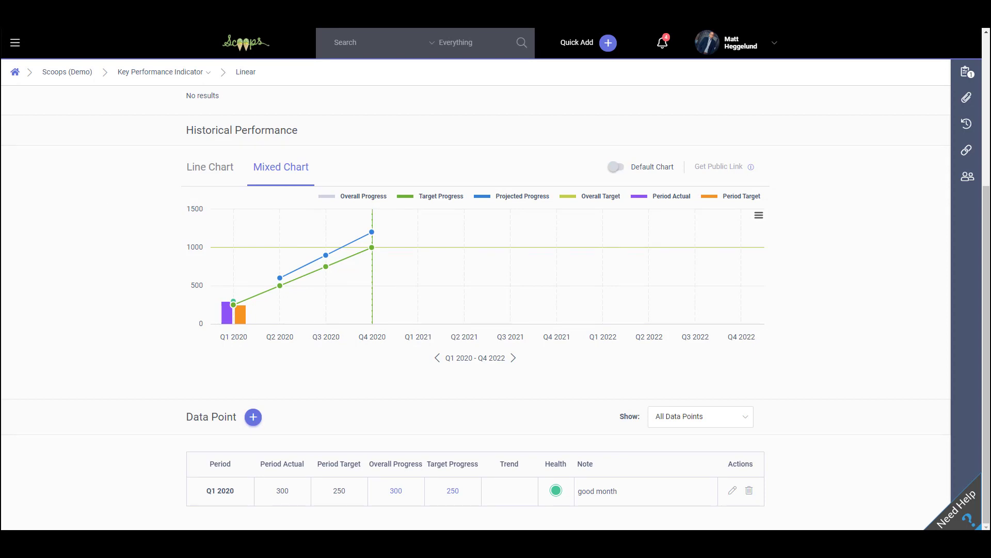
Return to the KPI list, start another key performance indicator named Stepped and proceed to its type configuration.
{"action": "key", "text": "alt+Left"}
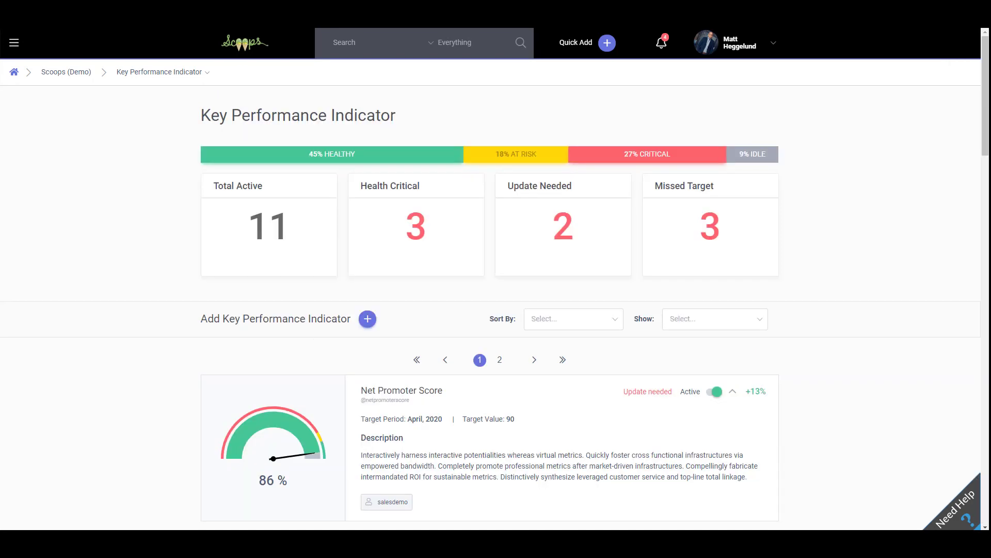
{"action": "left_click", "coordinate": [367, 318]}
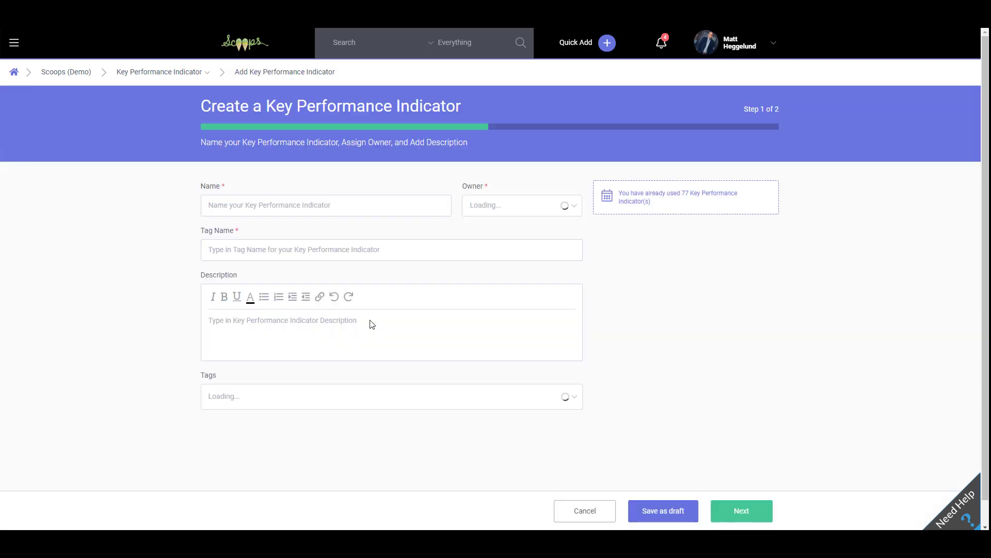
{"action": "left_click", "coordinate": [308, 209]}
{"action": "type", "text": "Ste"}
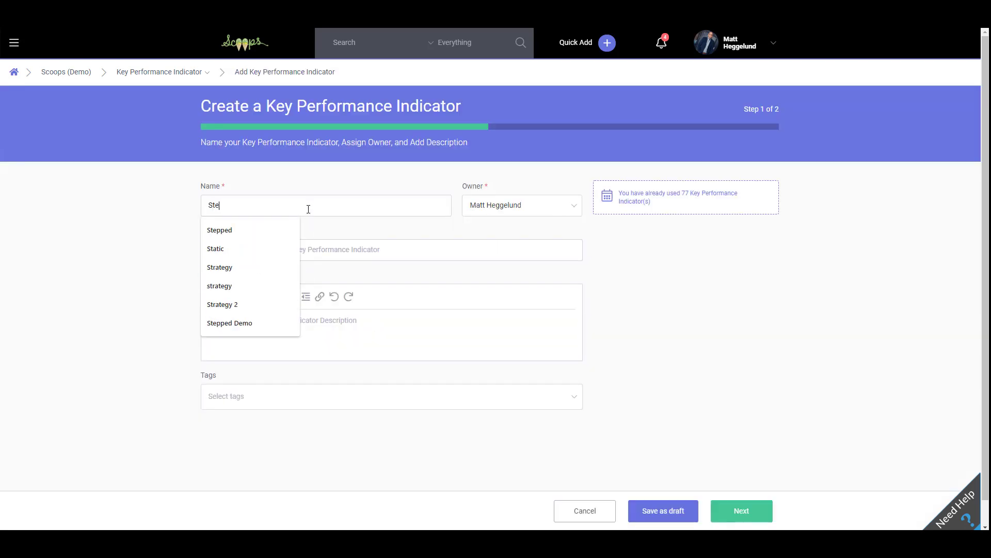
{"action": "type", "text": "pped"}
{"action": "key", "text": "Tab"}
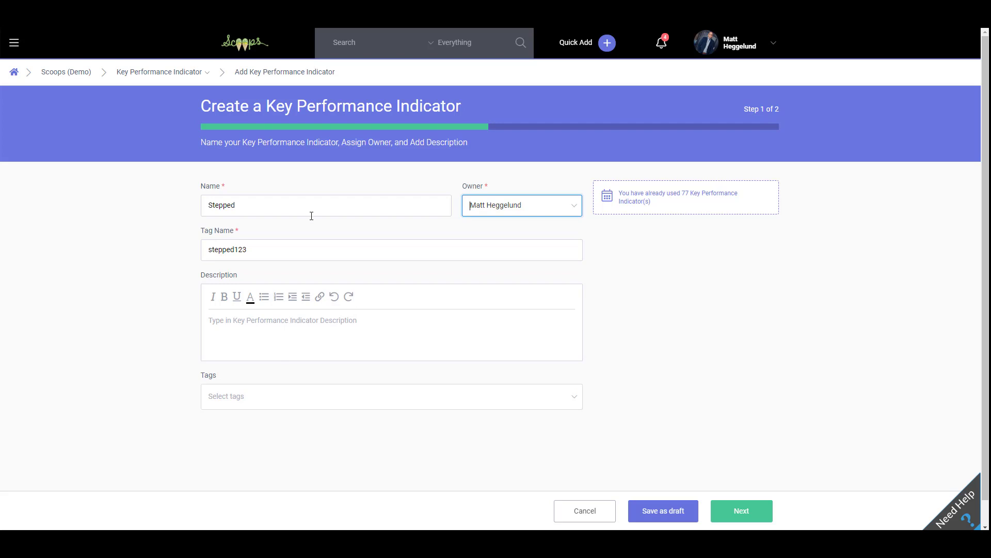
{"action": "left_click", "coordinate": [764, 519]}
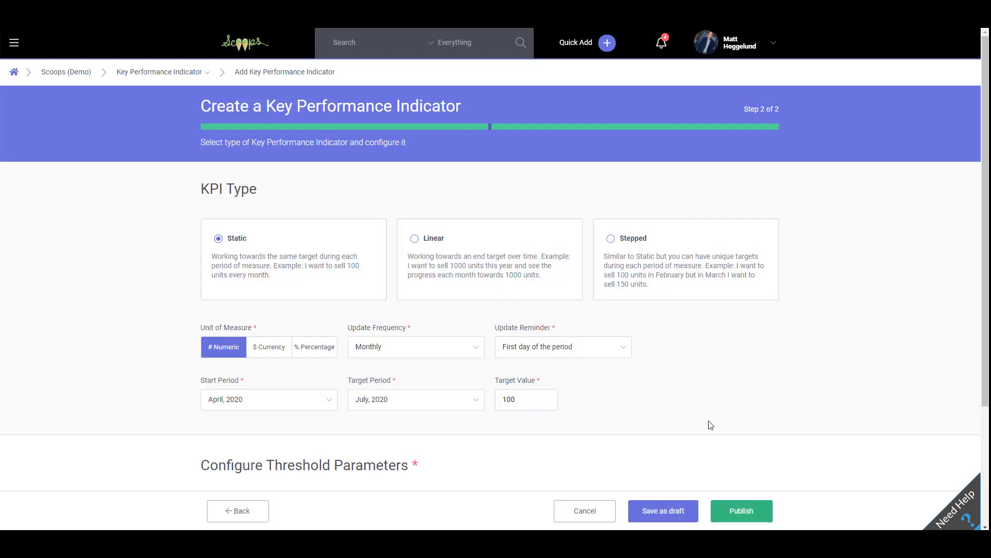
Choose the Stepped KPI type with a Quarterly update frequency.
{"action": "left_click", "coordinate": [611, 238]}
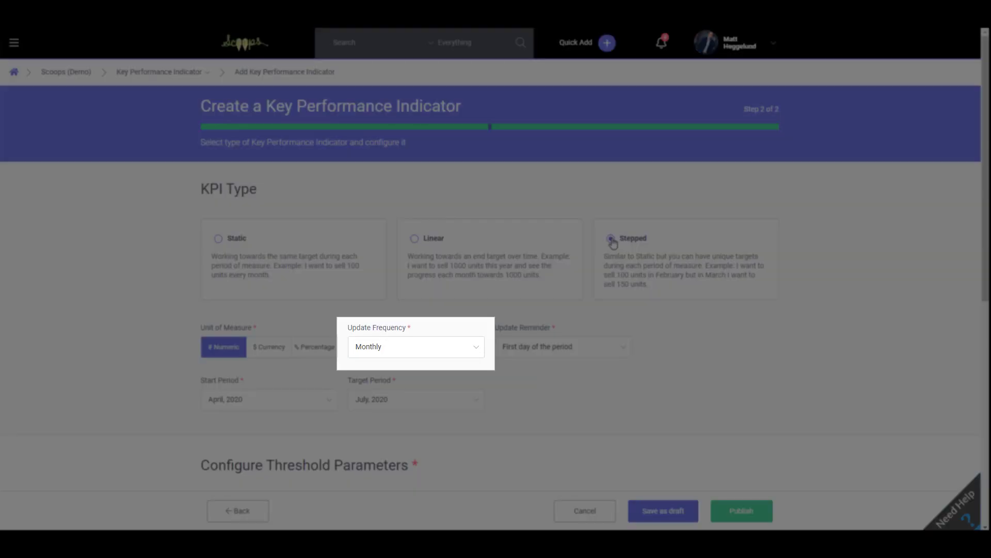
{"action": "left_click", "coordinate": [471, 354]}
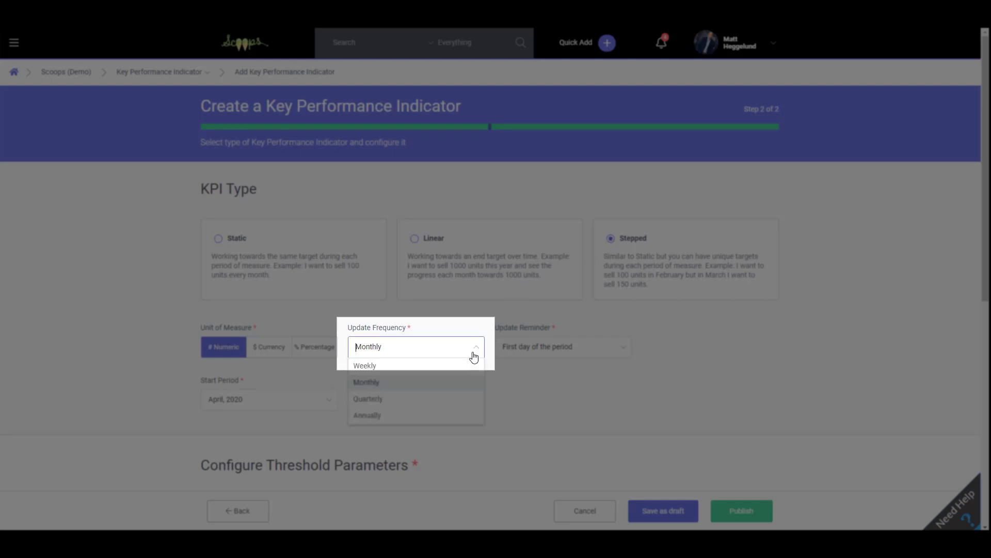
{"action": "left_click", "coordinate": [456, 400]}
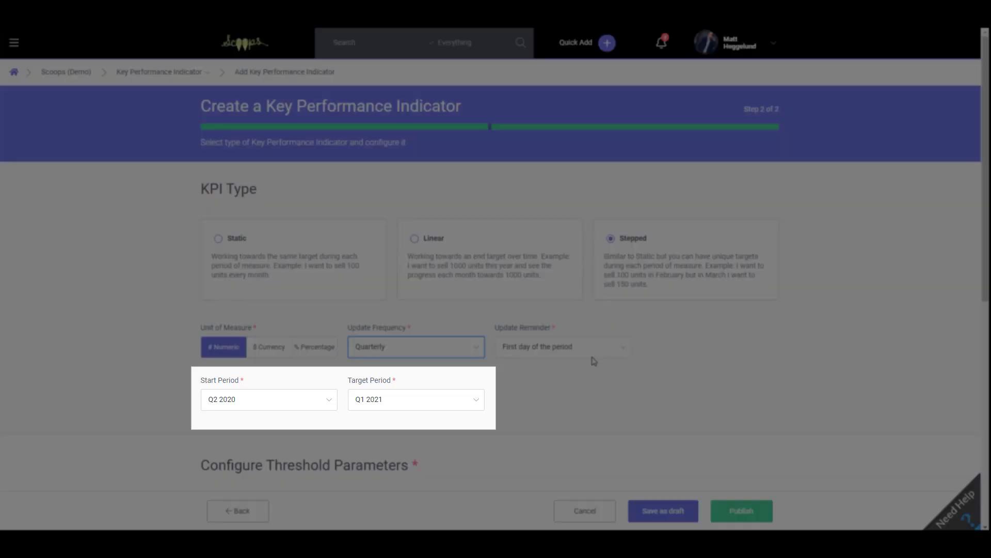
Lower the Stepped KPI's health tolerance thresholds to 58 % and 76 %.
{"action": "scroll", "coordinate": [593, 361], "scroll_direction": "down", "scroll_amount": 2}
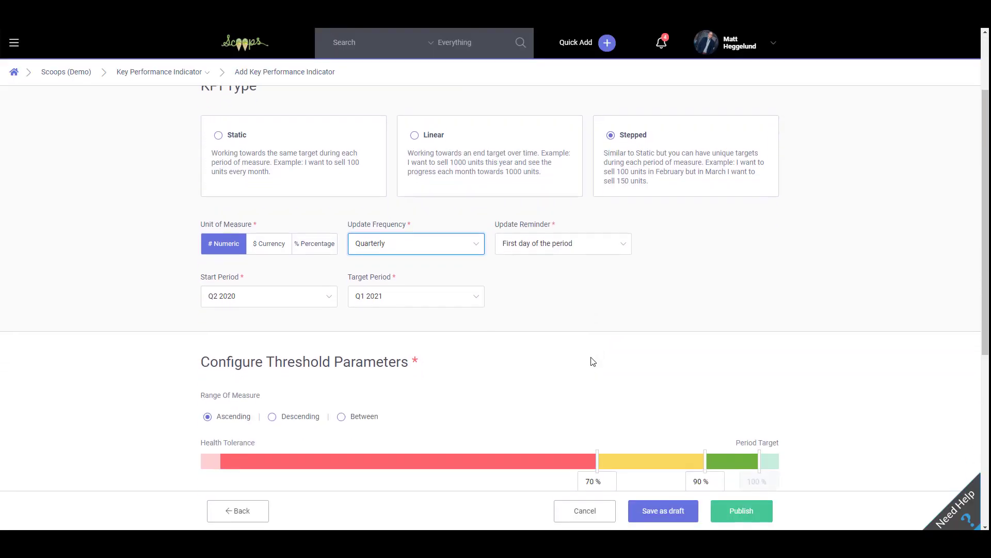
{"action": "scroll", "coordinate": [593, 361], "scroll_direction": "down", "scroll_amount": 4}
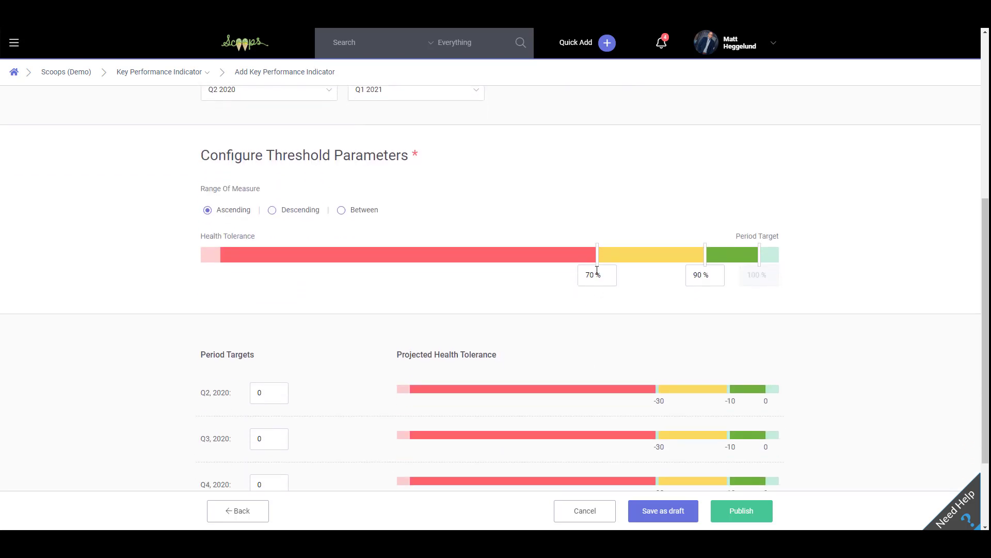
{"action": "left_click_drag", "start_coordinate": [598, 258], "coordinate": [533, 258]}
{"action": "left_click_drag", "start_coordinate": [706, 258], "coordinate": [625, 267]}
Set the period targets to 700 for Q2 2020, 1000 for Q3 2020, 800 for Q4 2020 and 1200 for Q1 2021, and publish the KPI.
{"action": "scroll", "coordinate": [359, 334], "scroll_direction": "down", "scroll_amount": 2}
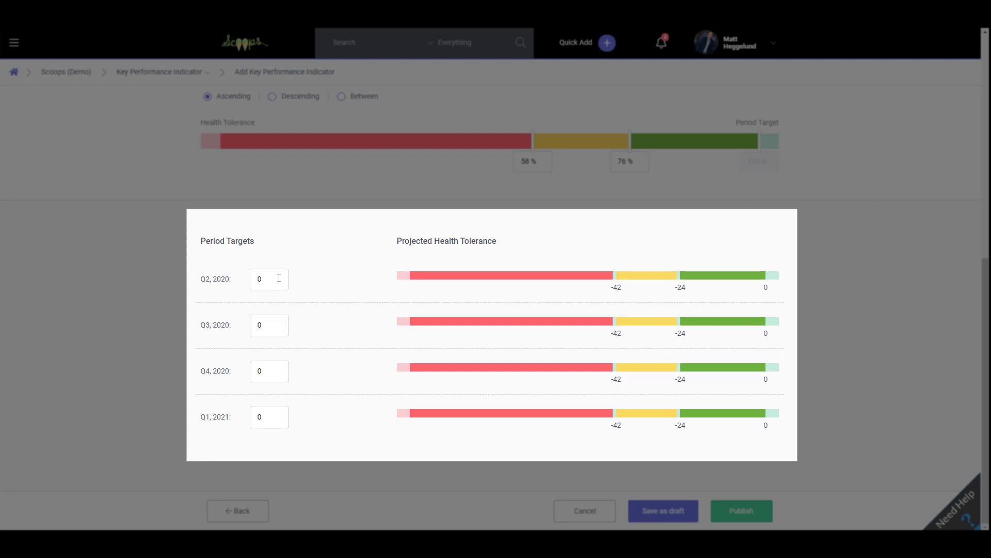
{"action": "double_click", "coordinate": [279, 279]}
{"action": "type", "text": "700"}
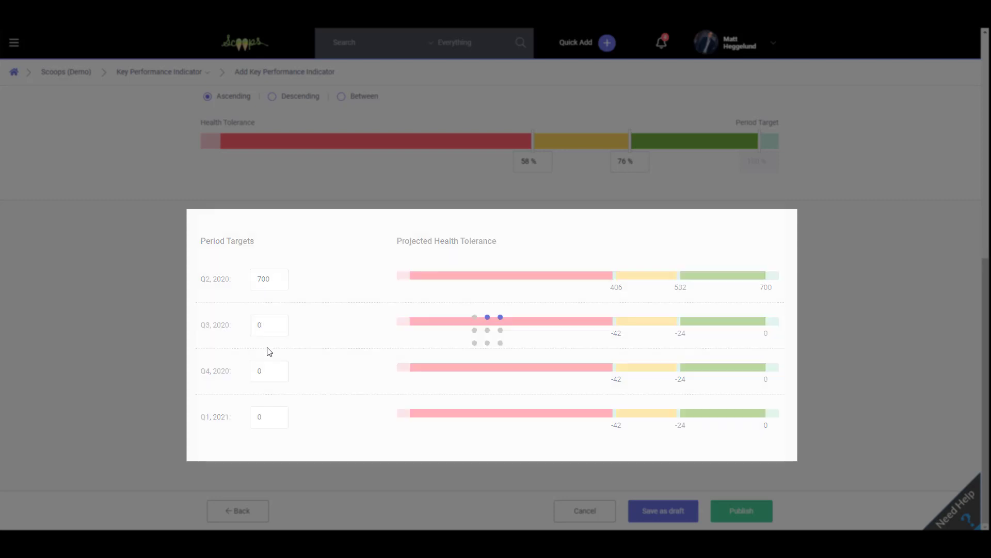
{"action": "double_click", "coordinate": [268, 325]}
{"action": "type", "text": "1000"}
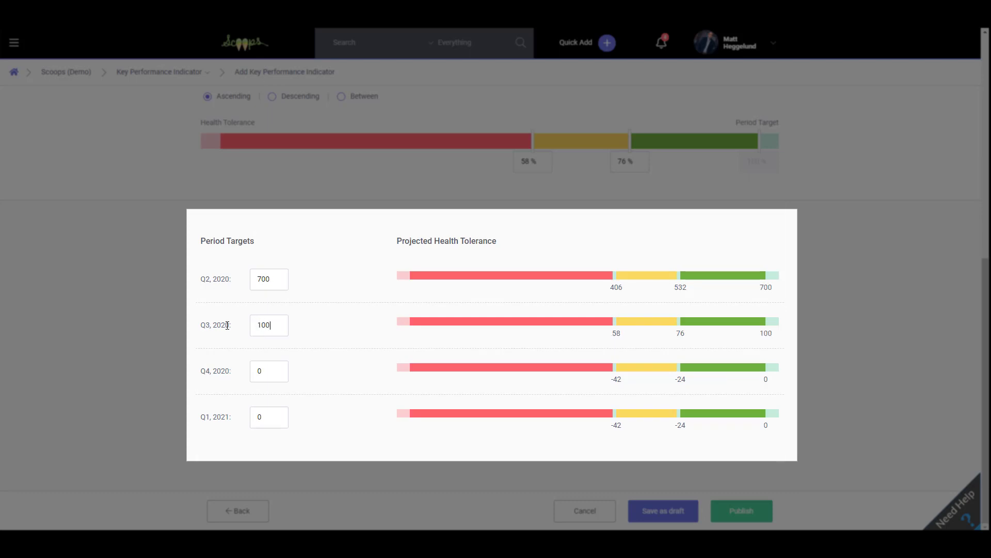
{"action": "double_click", "coordinate": [261, 371]}
{"action": "type", "text": "800"}
{"action": "double_click", "coordinate": [266, 416]}
{"action": "type", "text": "1200"}
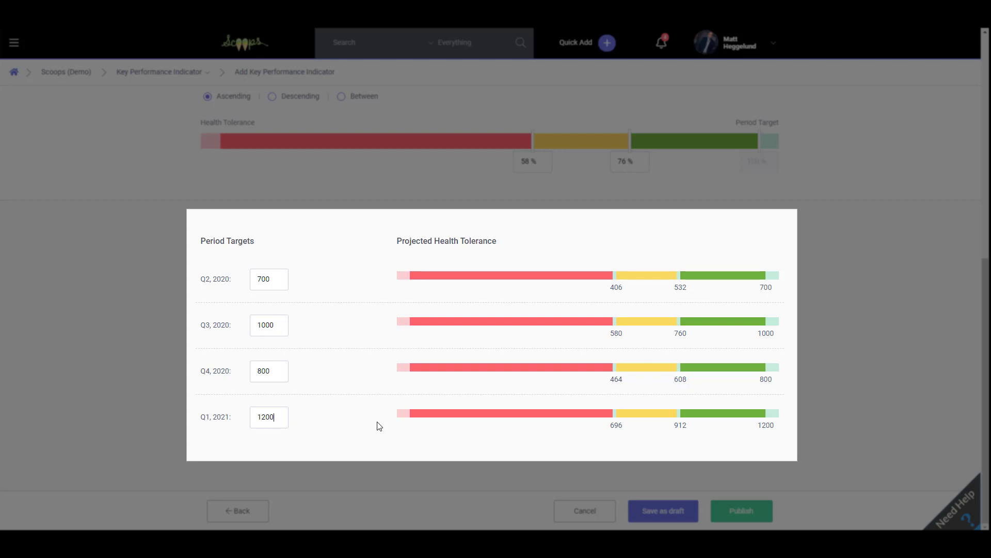
{"action": "left_click", "coordinate": [735, 508]}
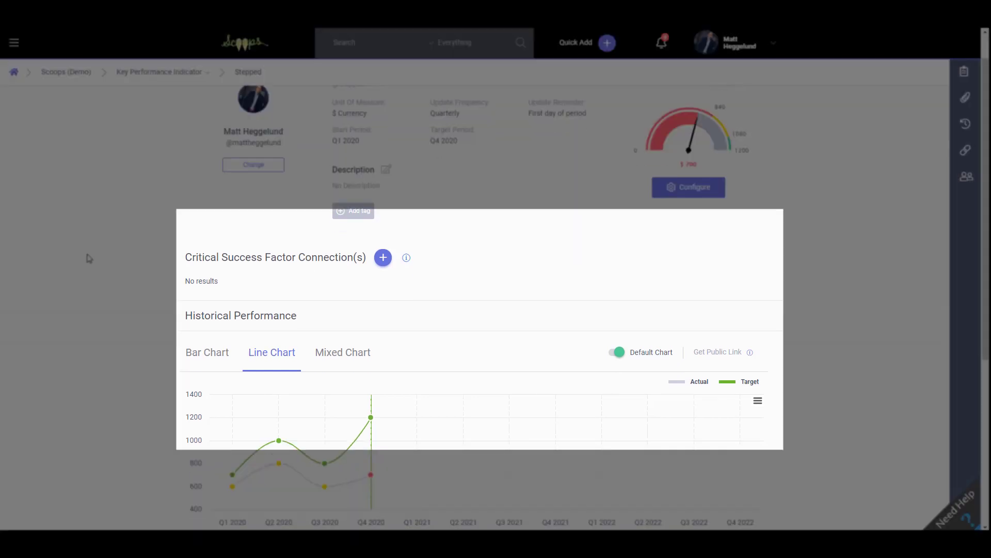
Show the Stepped KPI's bar chart and change its Q4 2020 data point to a period actual of 600 and a period target of 1000.
{"action": "scroll", "coordinate": [88, 258], "scroll_direction": "down", "scroll_amount": 3}
{"action": "left_click", "coordinate": [194, 236]}
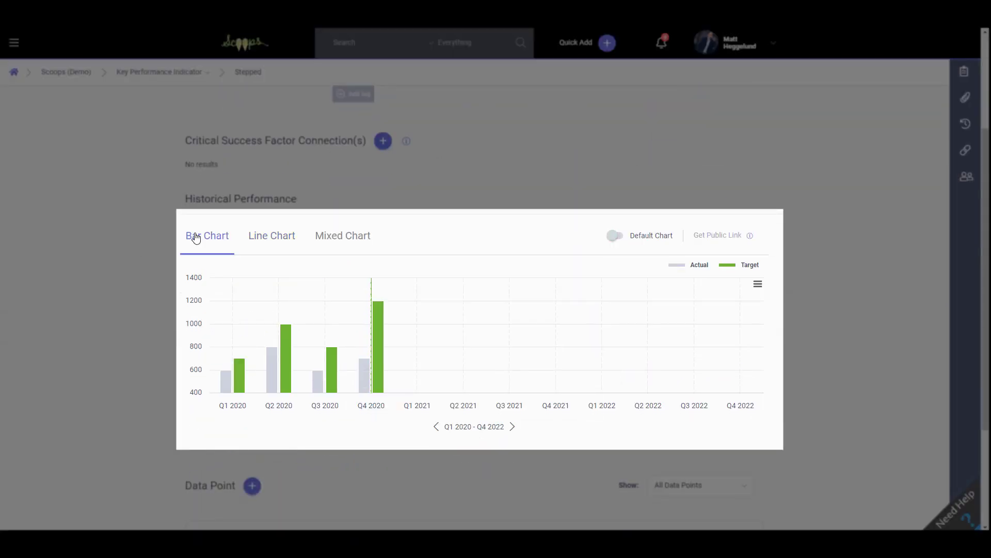
{"action": "scroll", "coordinate": [155, 242], "scroll_direction": "down", "scroll_amount": 3}
{"action": "left_click", "coordinate": [731, 404]}
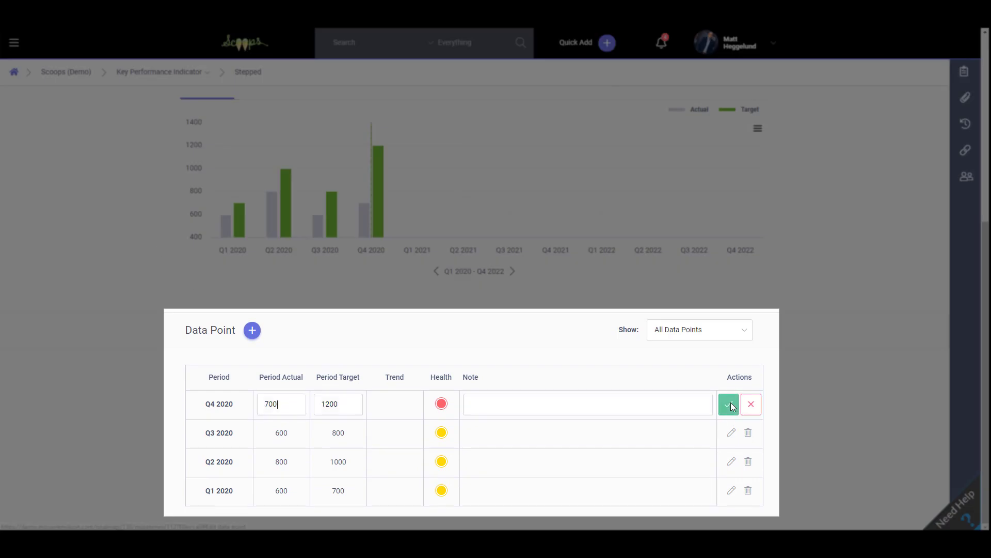
{"action": "left_click_drag", "start_coordinate": [277, 404], "coordinate": [250, 413]}
{"action": "type", "text": "600"}
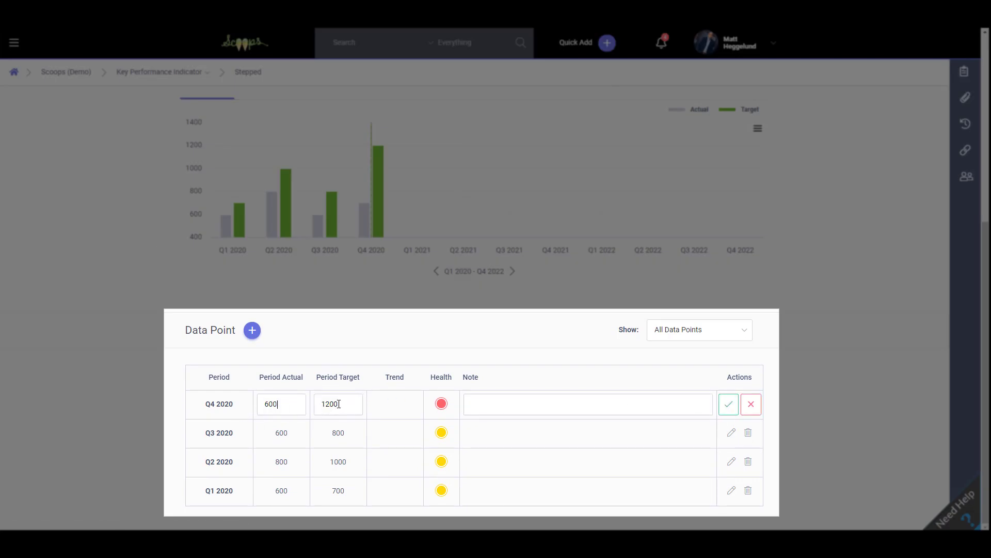
{"action": "double_click", "coordinate": [336, 406]}
{"action": "type", "text": "1000"}
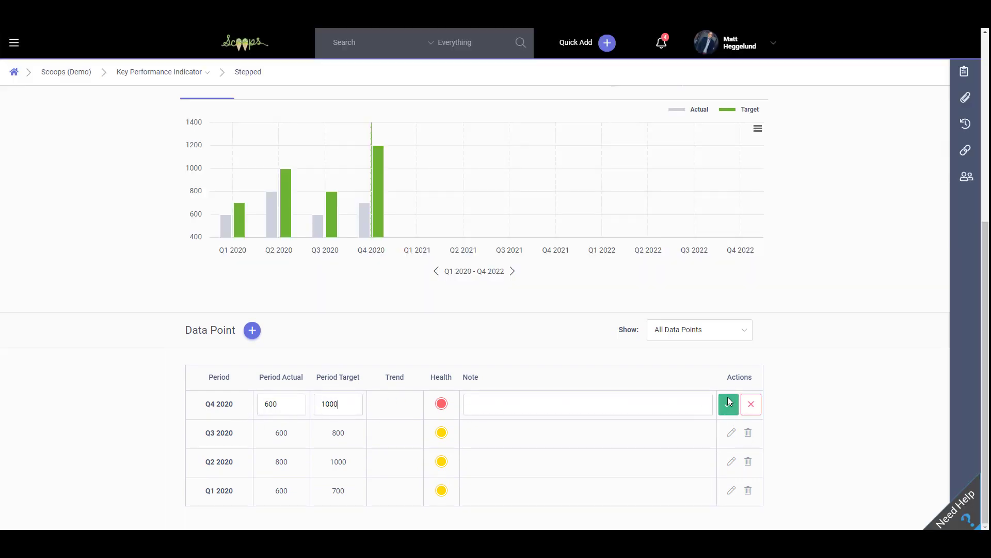
{"action": "left_click", "coordinate": [729, 405]}
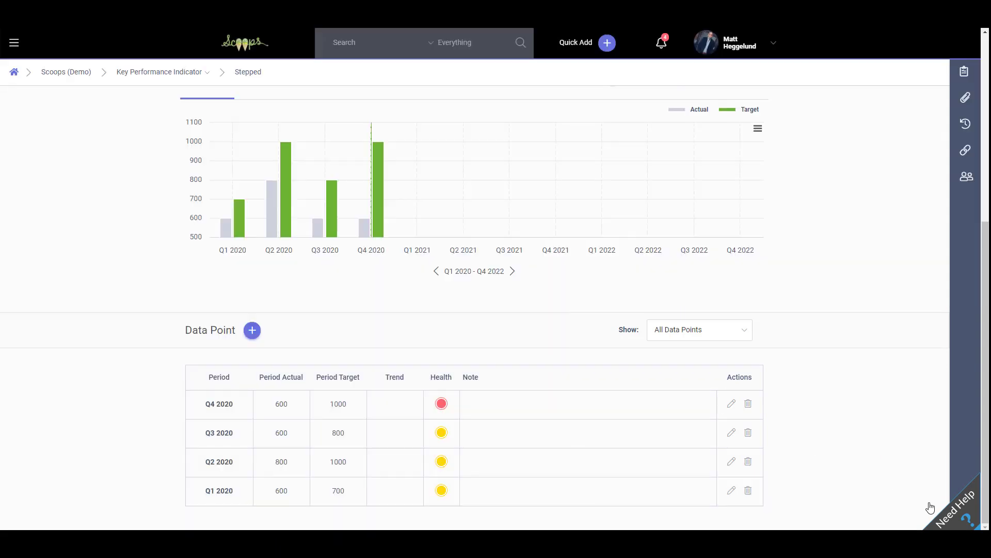
Open the help window with its walk-throughs, knowledge base topics and support options.
{"action": "left_click", "coordinate": [956, 510]}
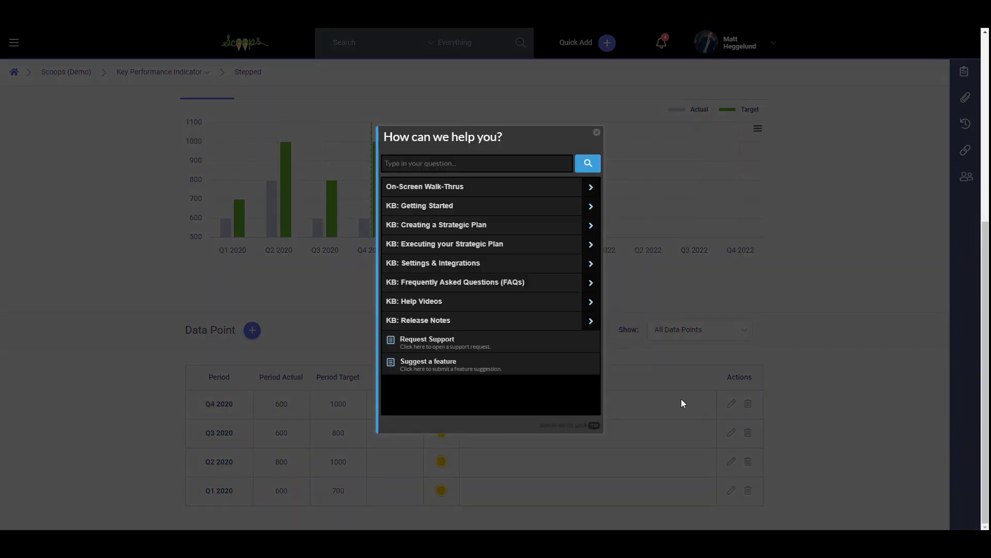